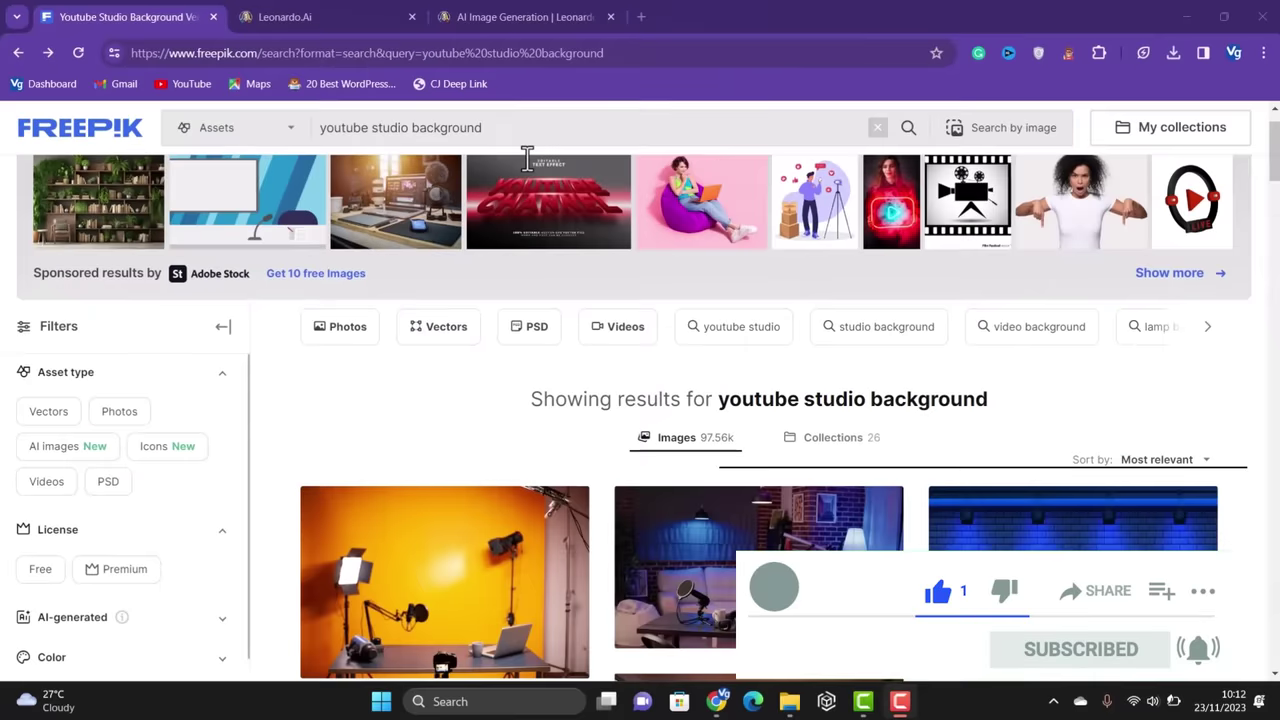
Download the free podcast studio photo with the brick wall and blue curtain from the youtube studio background results, then close its preview.
mouse_move(1274, 178)
mouse_down()
mouse_move(1276, 300)
mouse_move(1272, 196)
mouse_up()
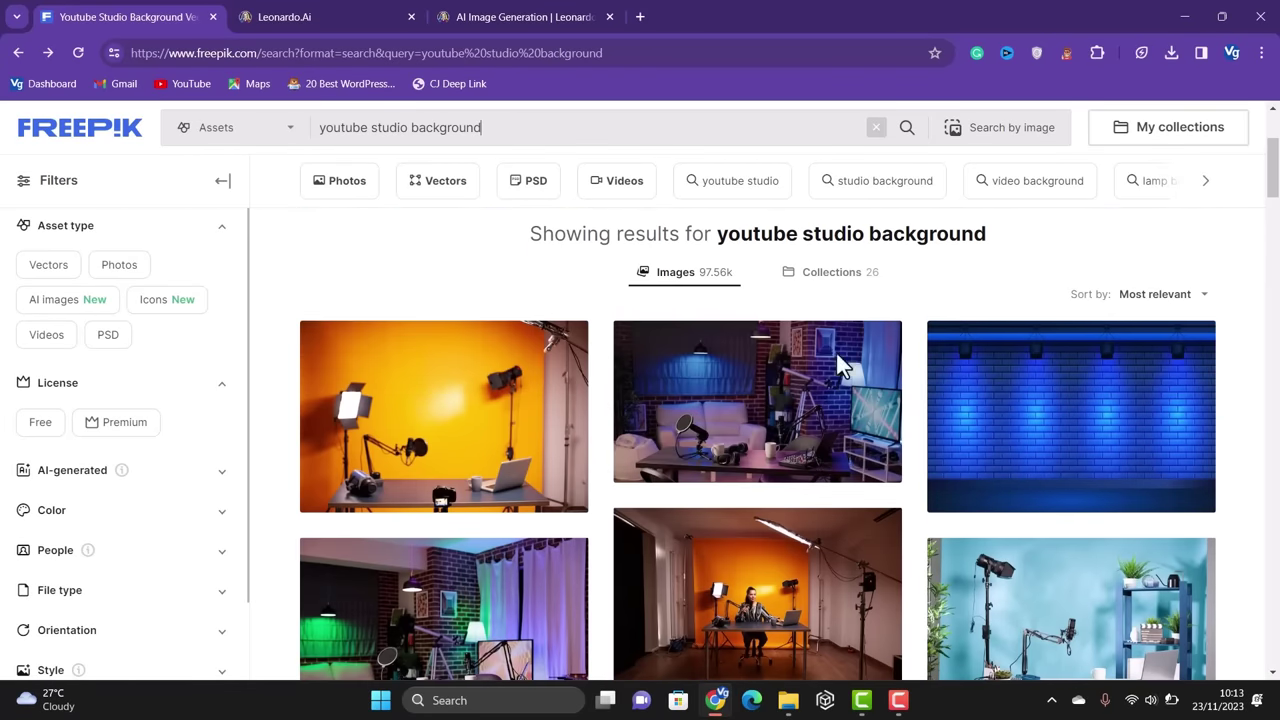
click(800, 438)
click(1128, 417)
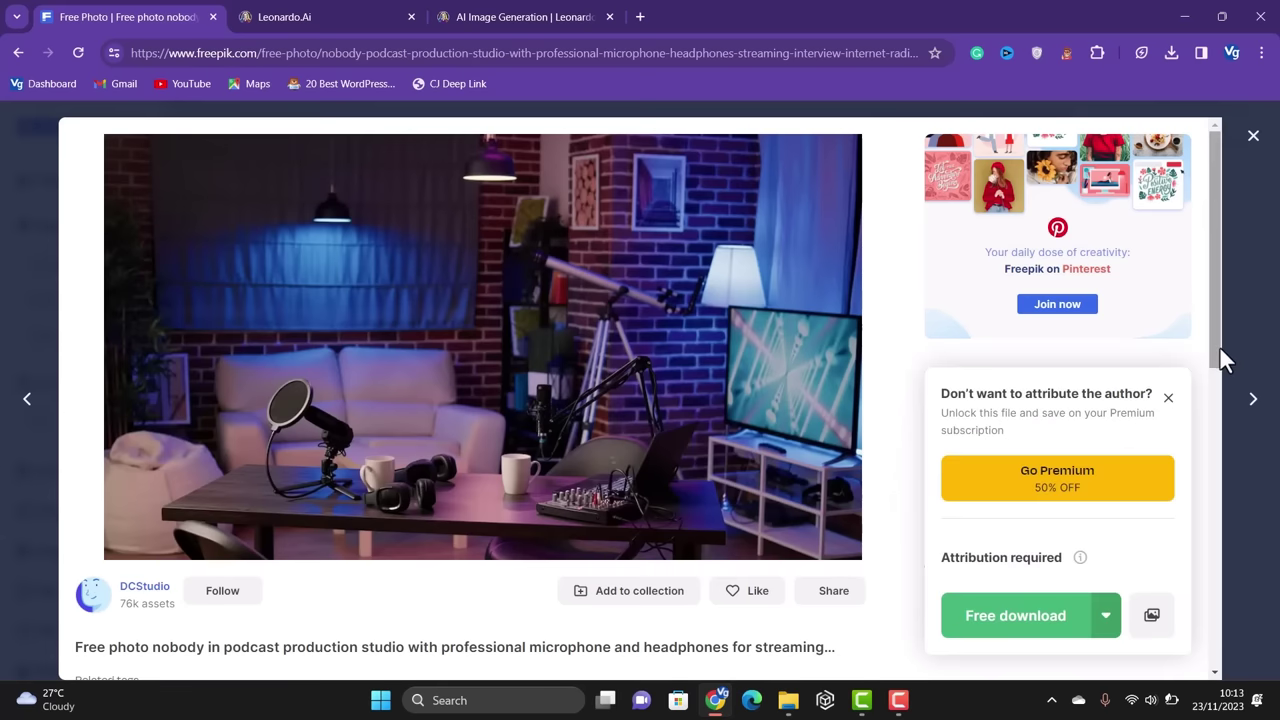
drag(1220, 356, 1222, 435)
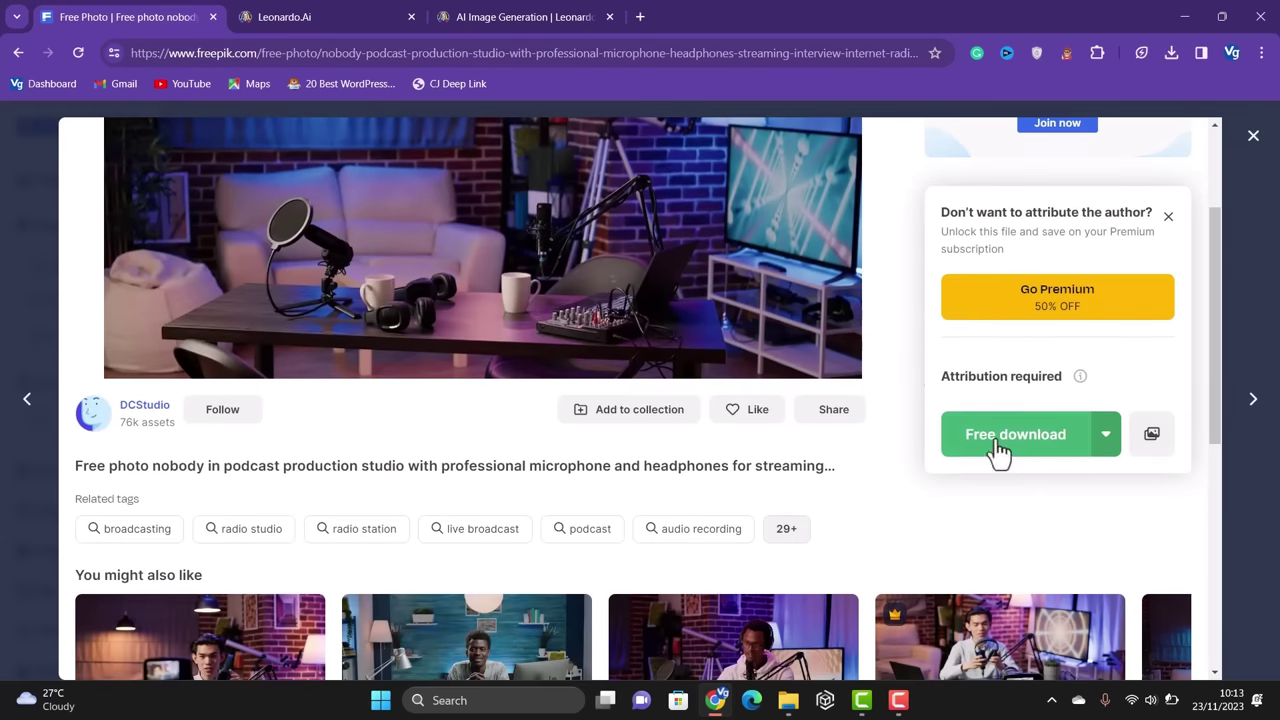
click(998, 442)
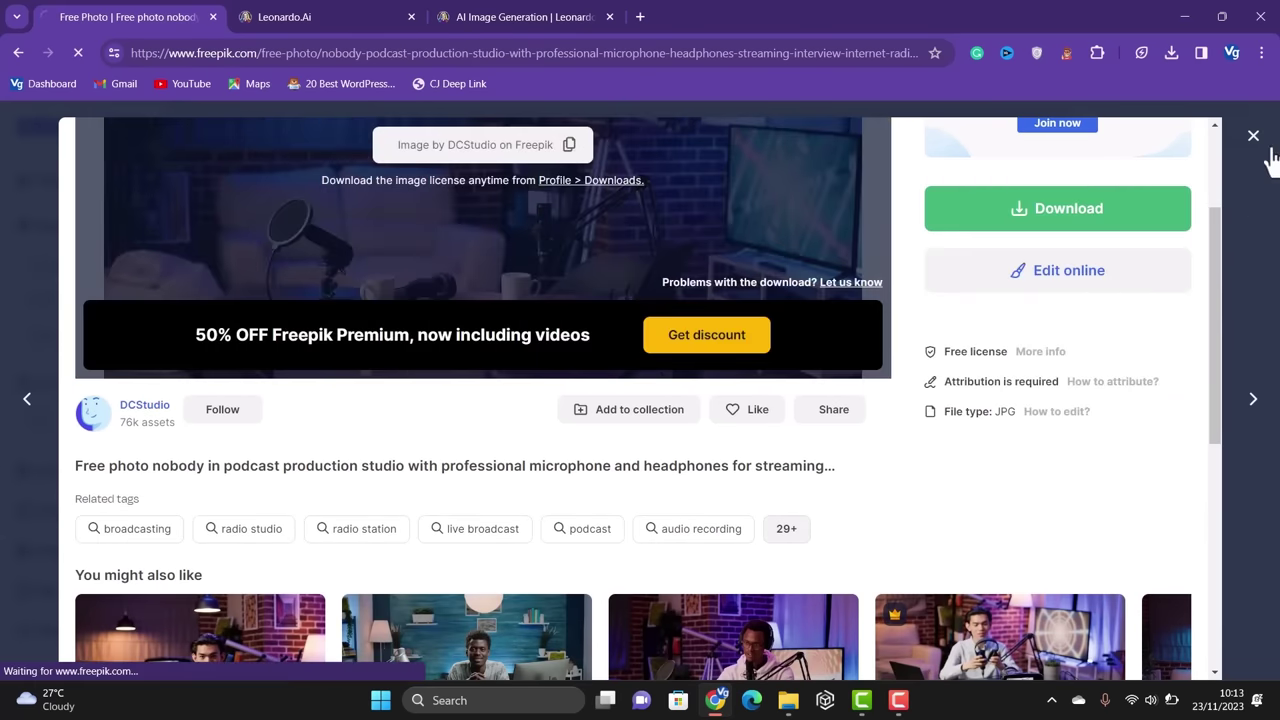
click(1253, 136)
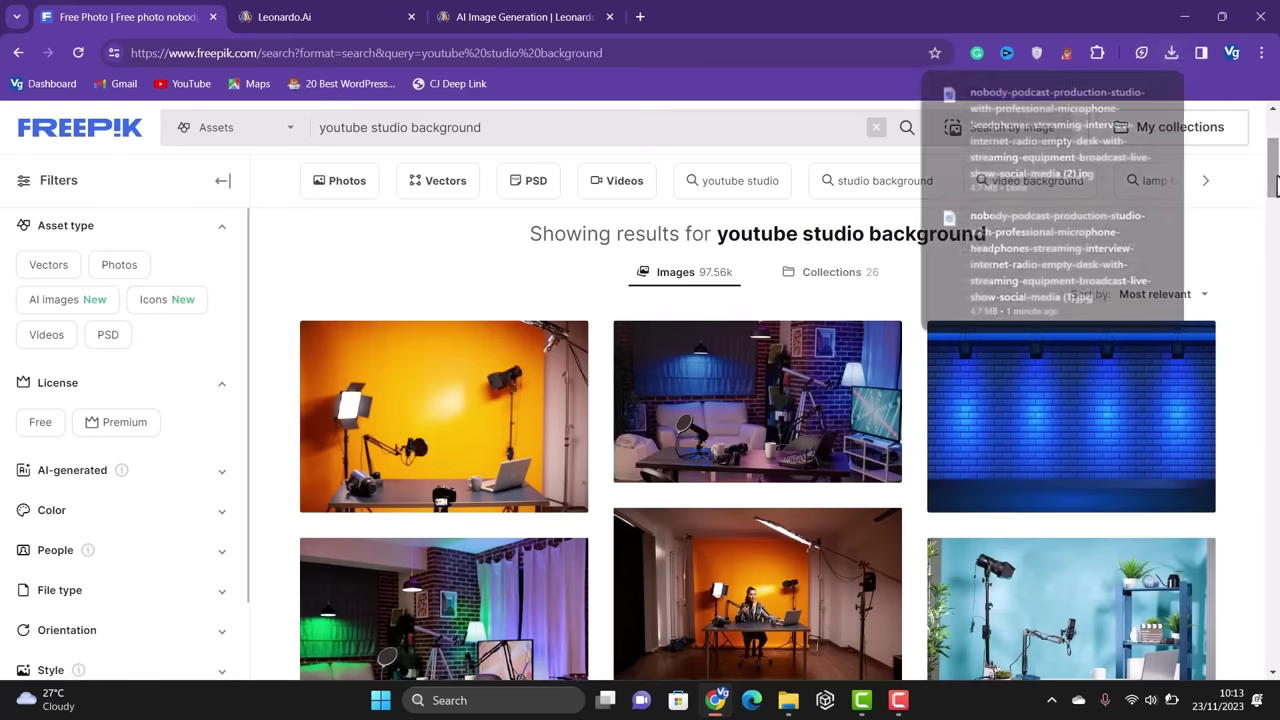
scroll(1262, 230, down, 5)
scroll(760, 445, down, 3)
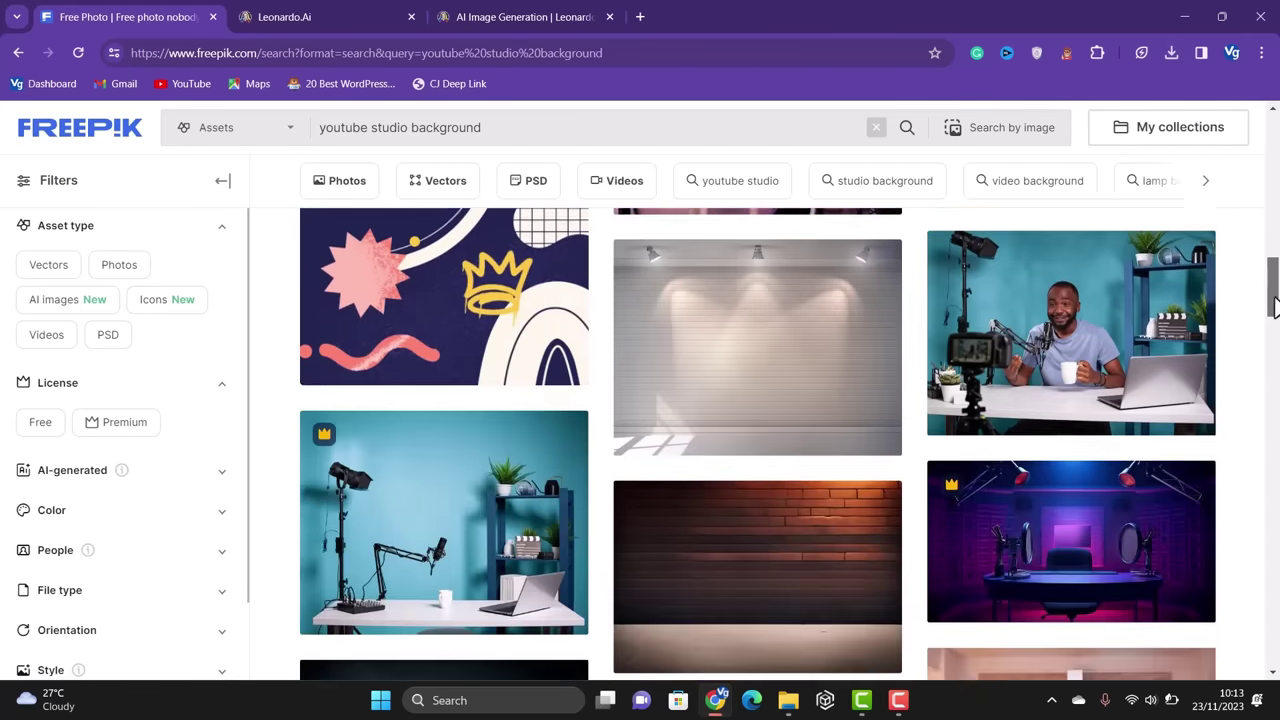
scroll(640, 400, up, 10)
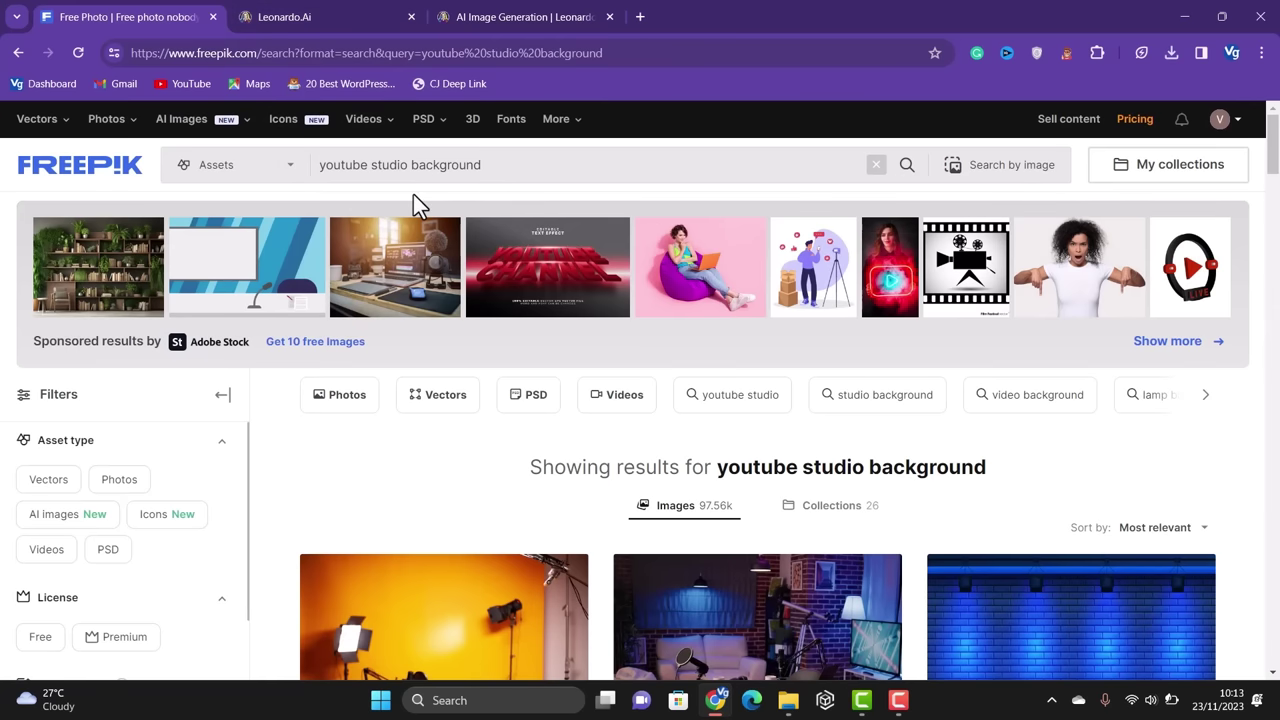
Switch to Leonardo.Ai's image generation page and fill in the prompt for a Youtube Studio thumbnail background with tree vase, photo frames and floating shelf.
click(257, 6)
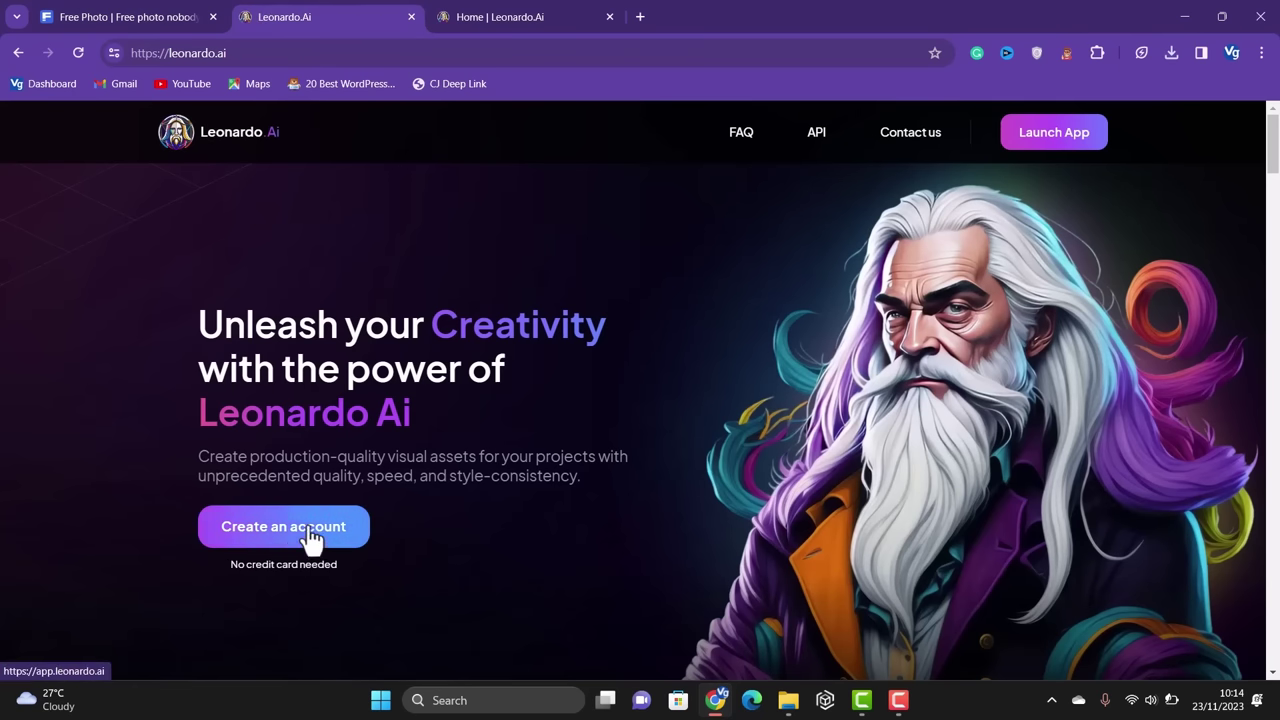
click(508, 12)
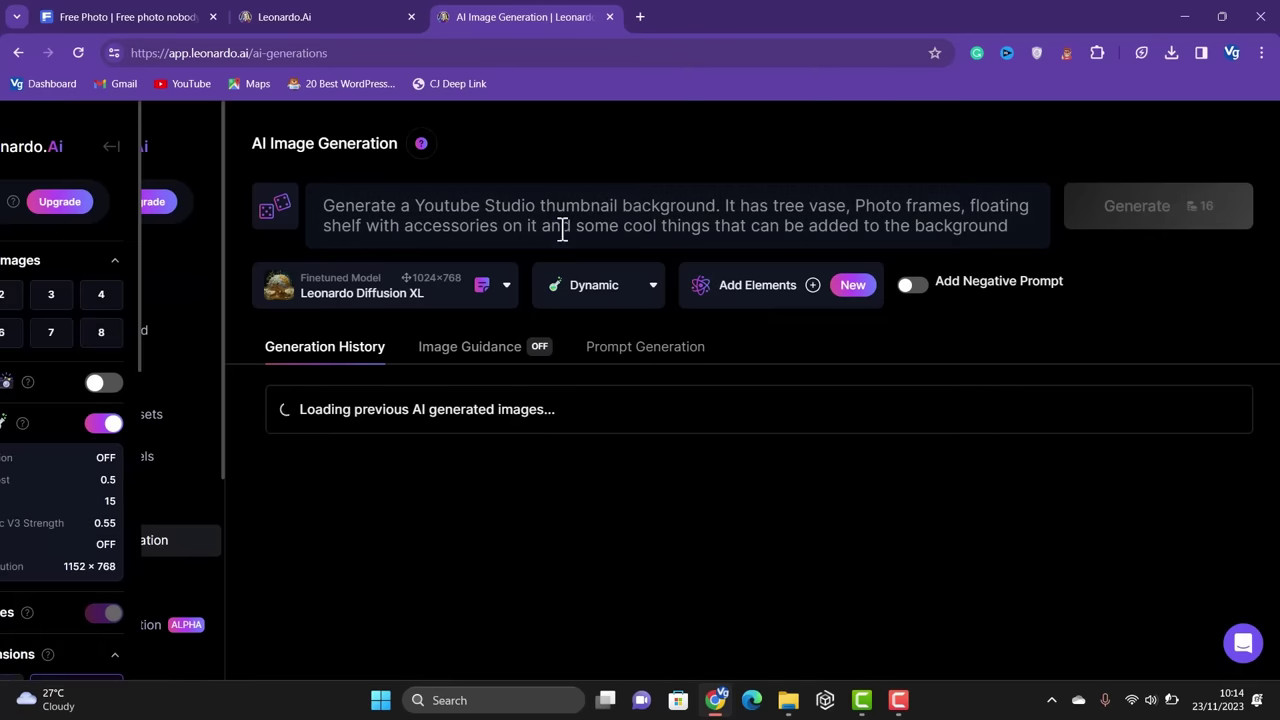
click(447, 212)
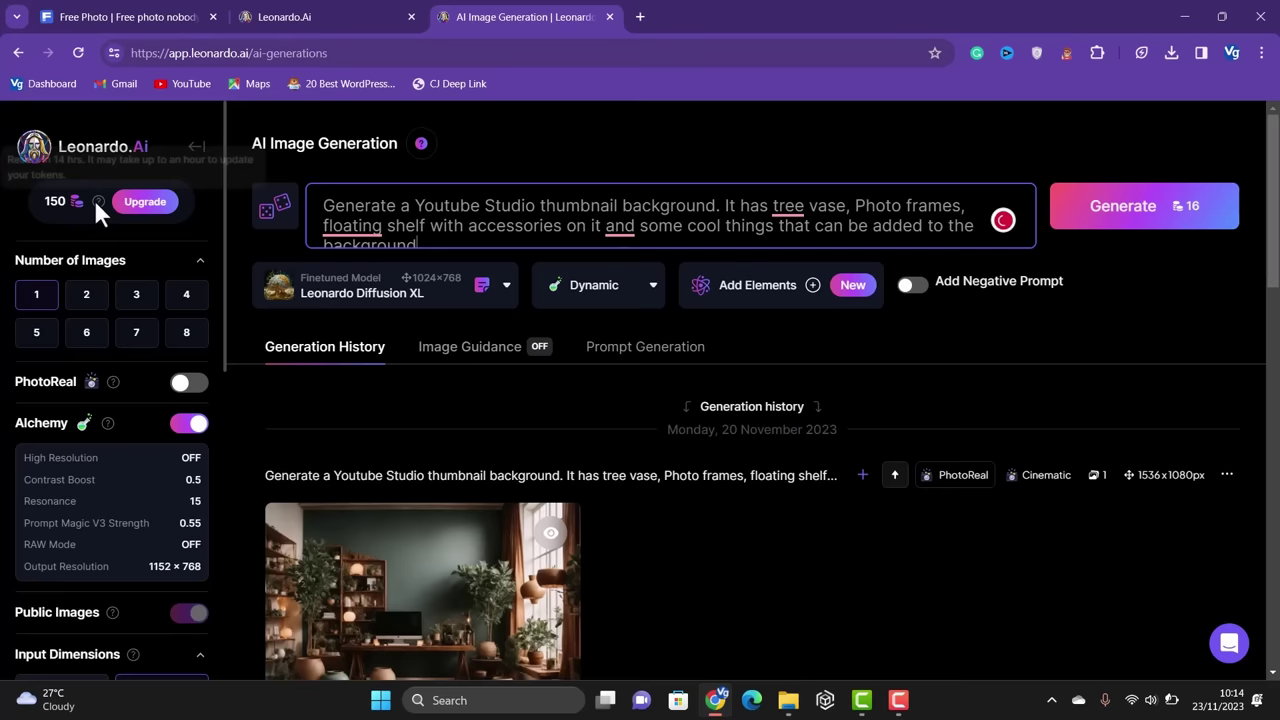
click(1100, 212)
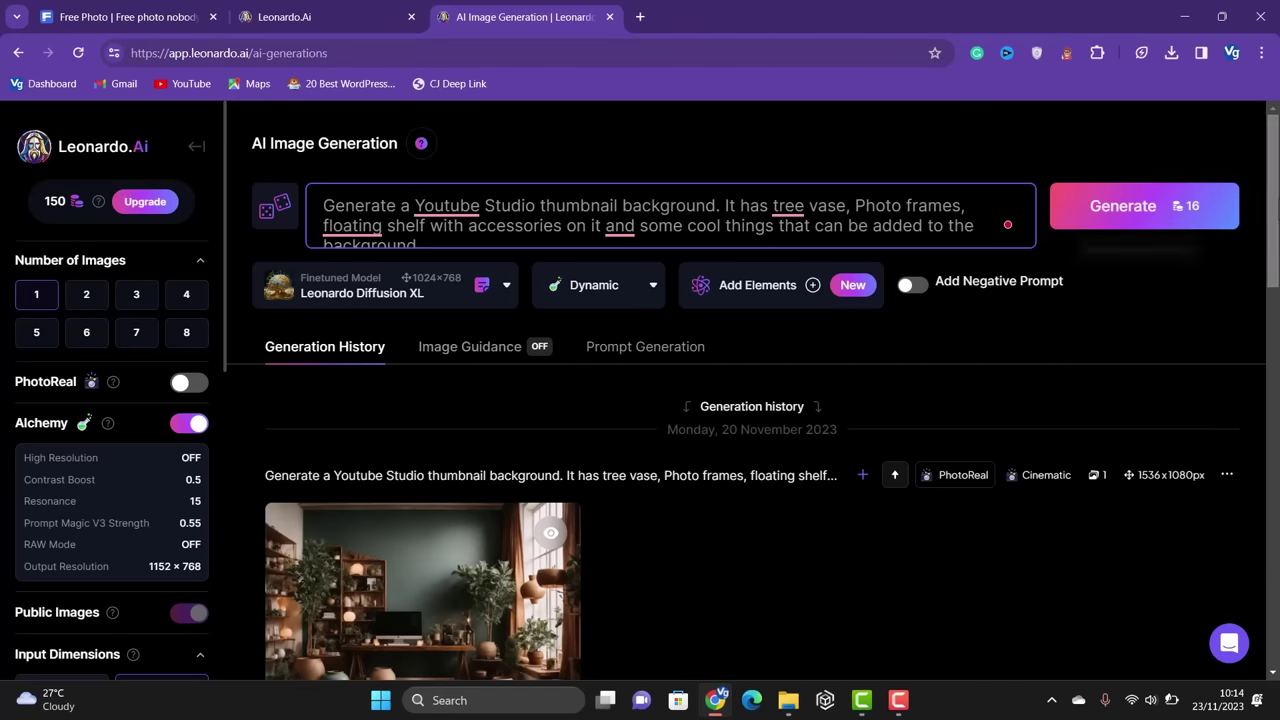
Download the computer desk set-up image with RGB light from the Leonardo.Ai generation history.
scroll(1272, 230, down, 4)
scroll(1272, 300, up, 1)
scroll(1272, 300, down, 5)
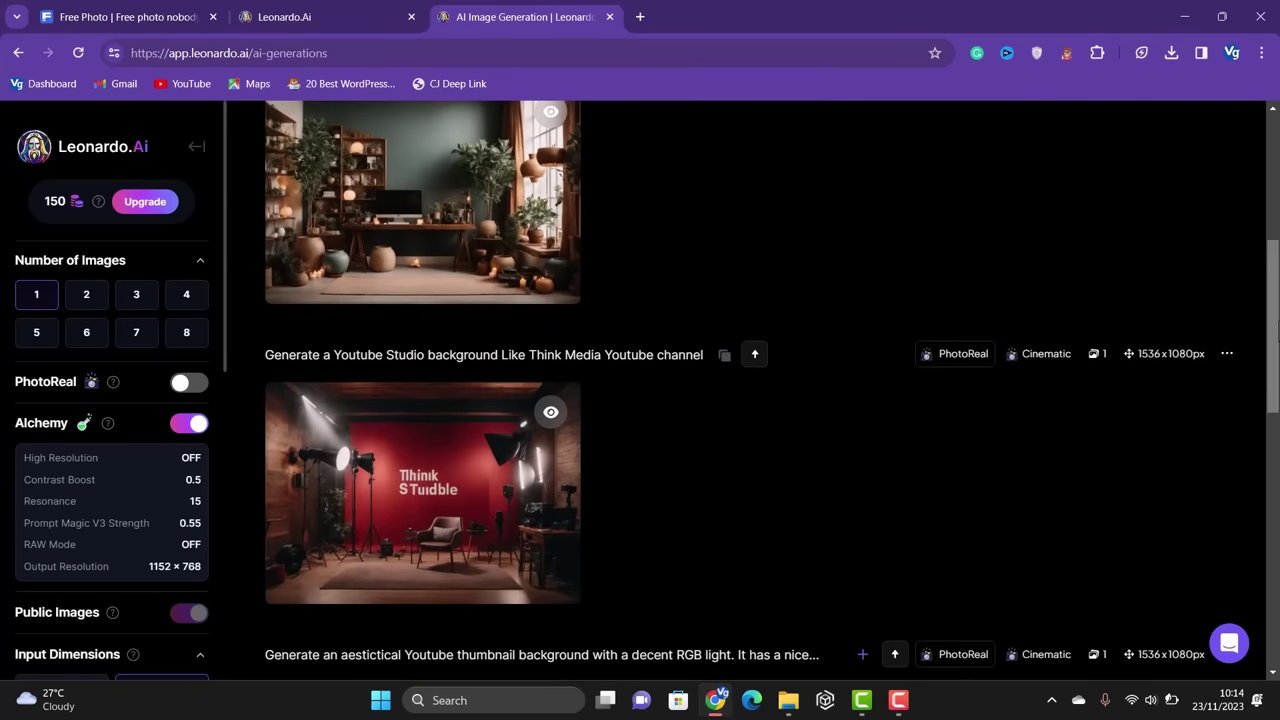
scroll(1251, 228, up, 10)
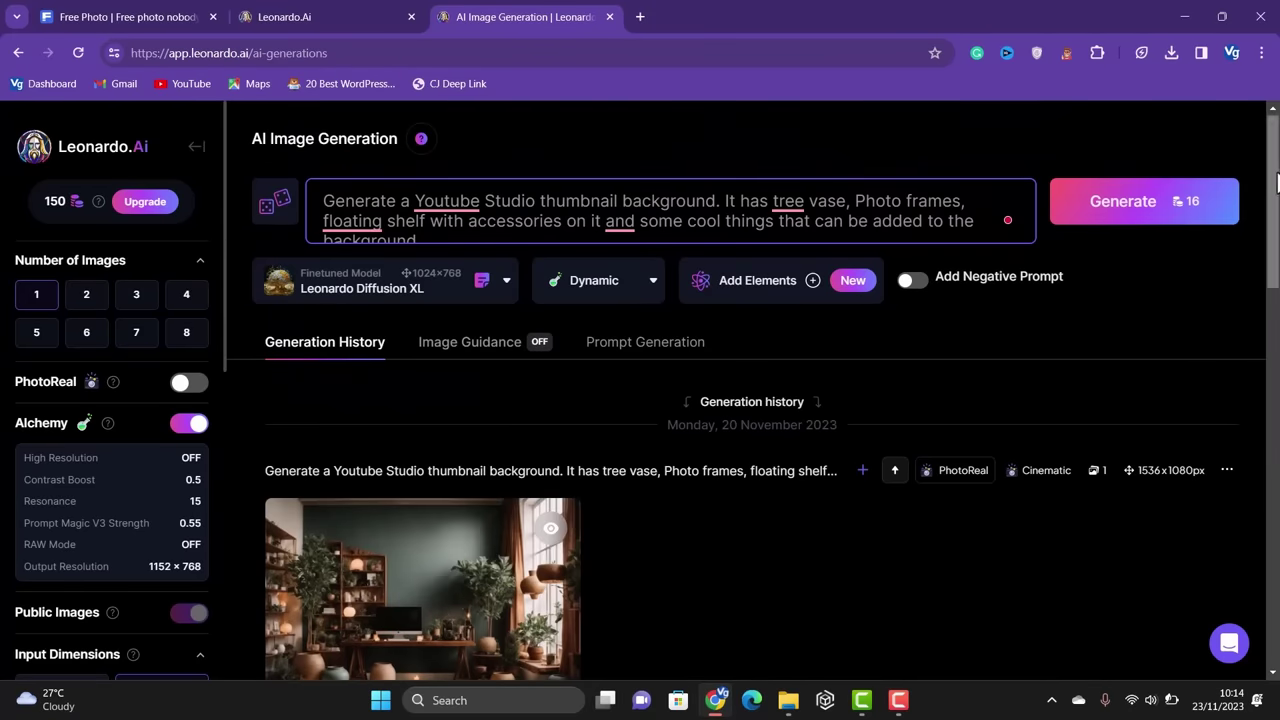
scroll(1268, 170, down, 3)
scroll(1276, 540, down, 10)
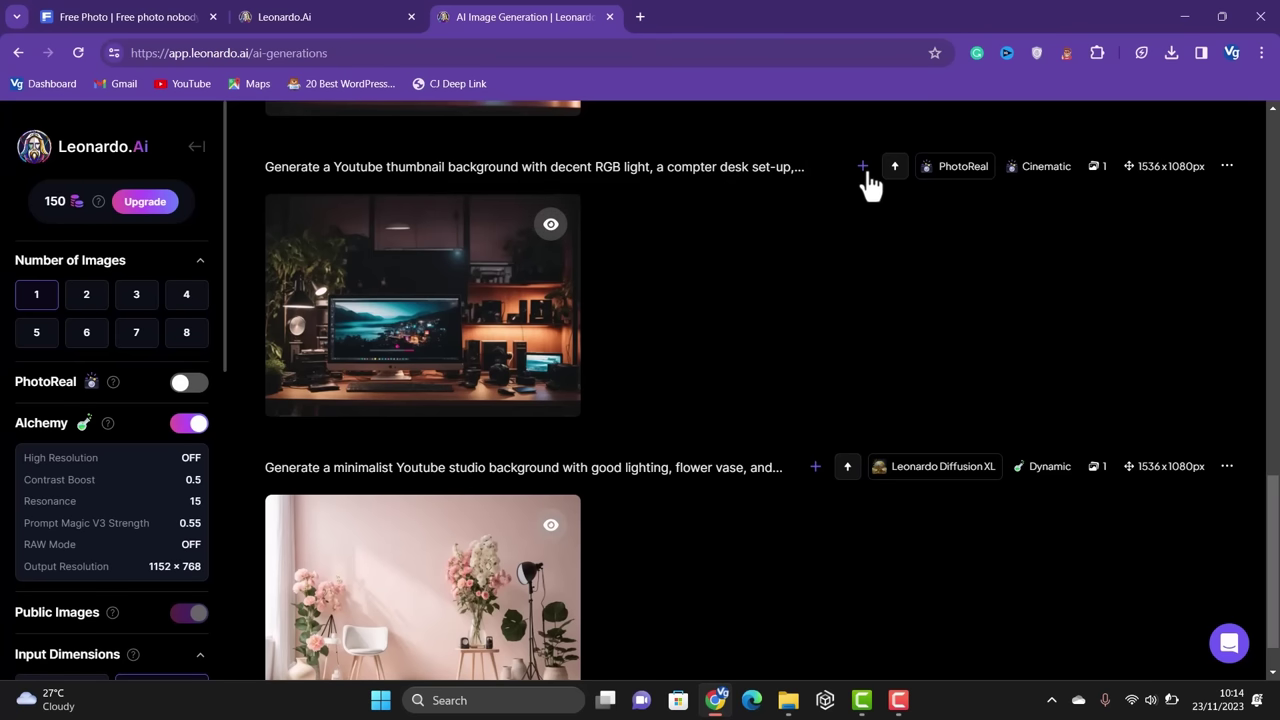
scroll(727, 208, up, 1)
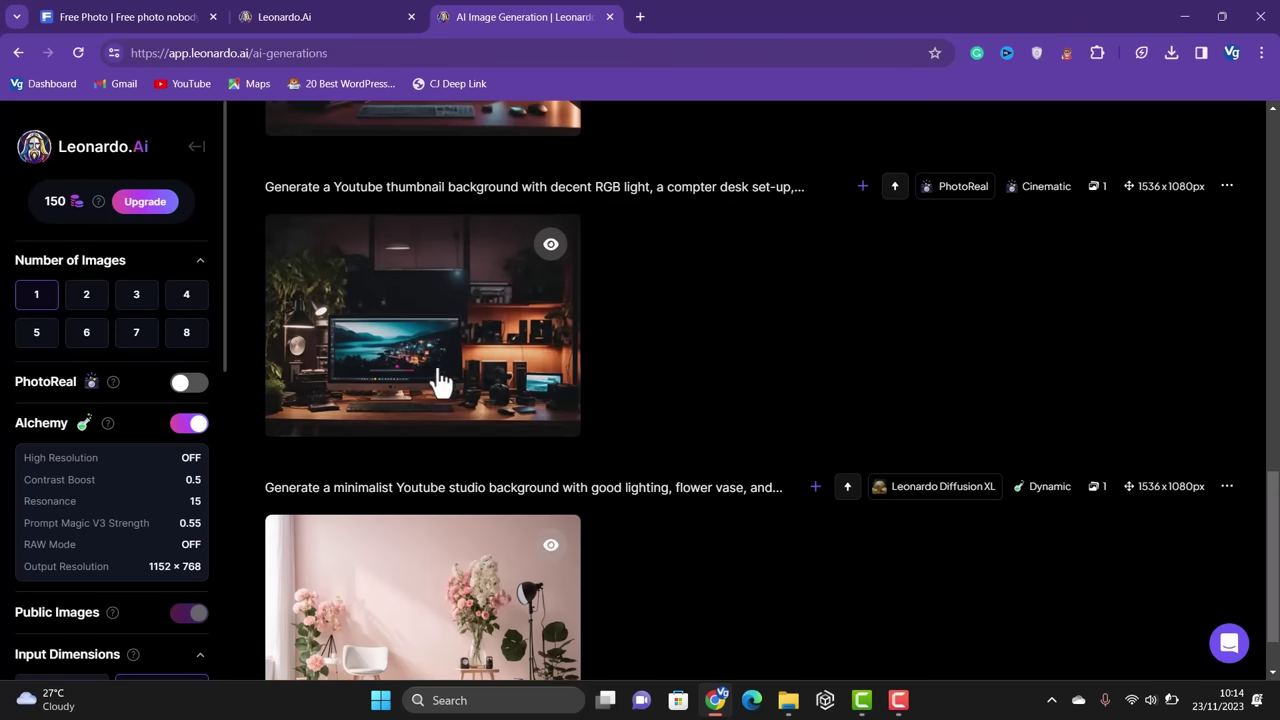
mouse_move(457, 357)
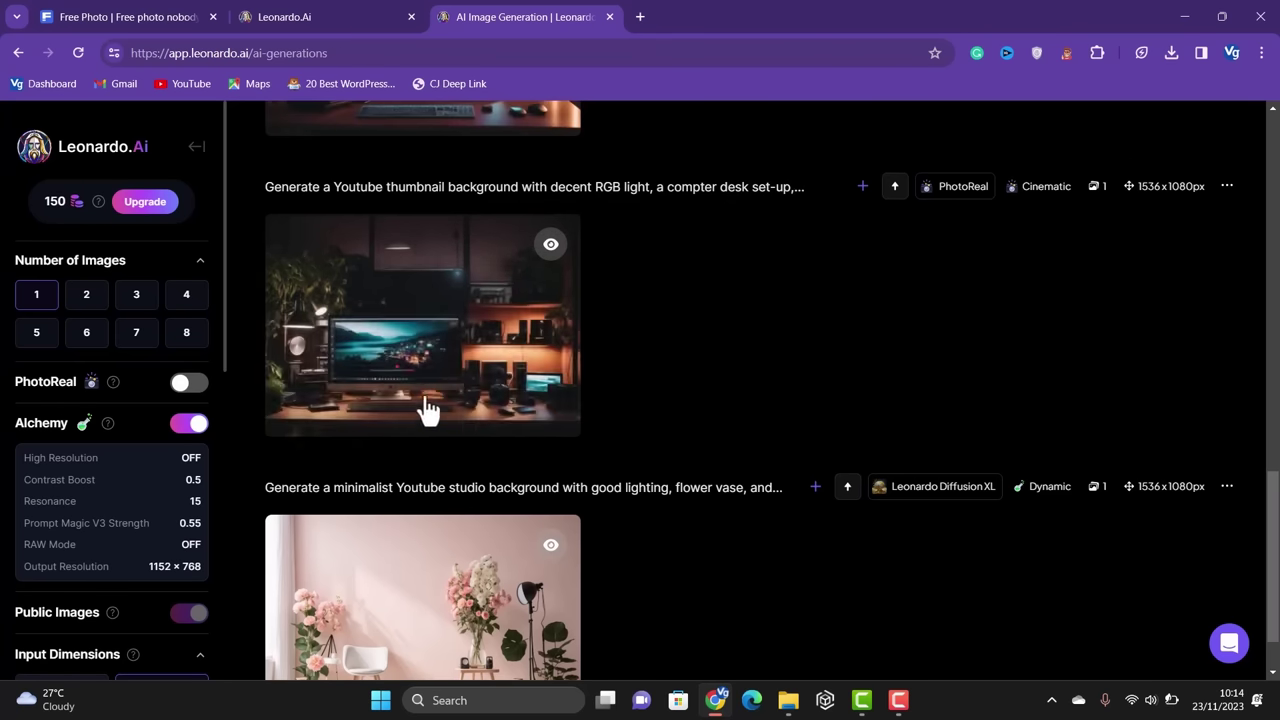
click(311, 413)
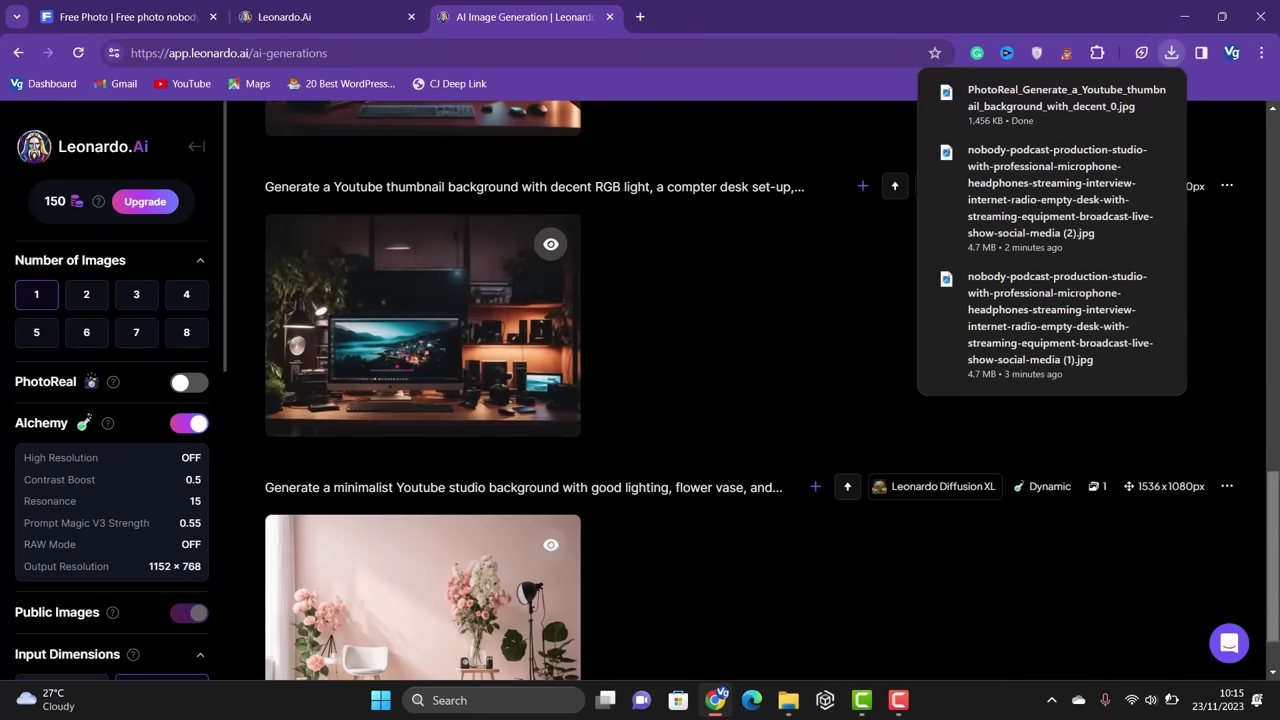
drag(1268, 555, 1275, 532)
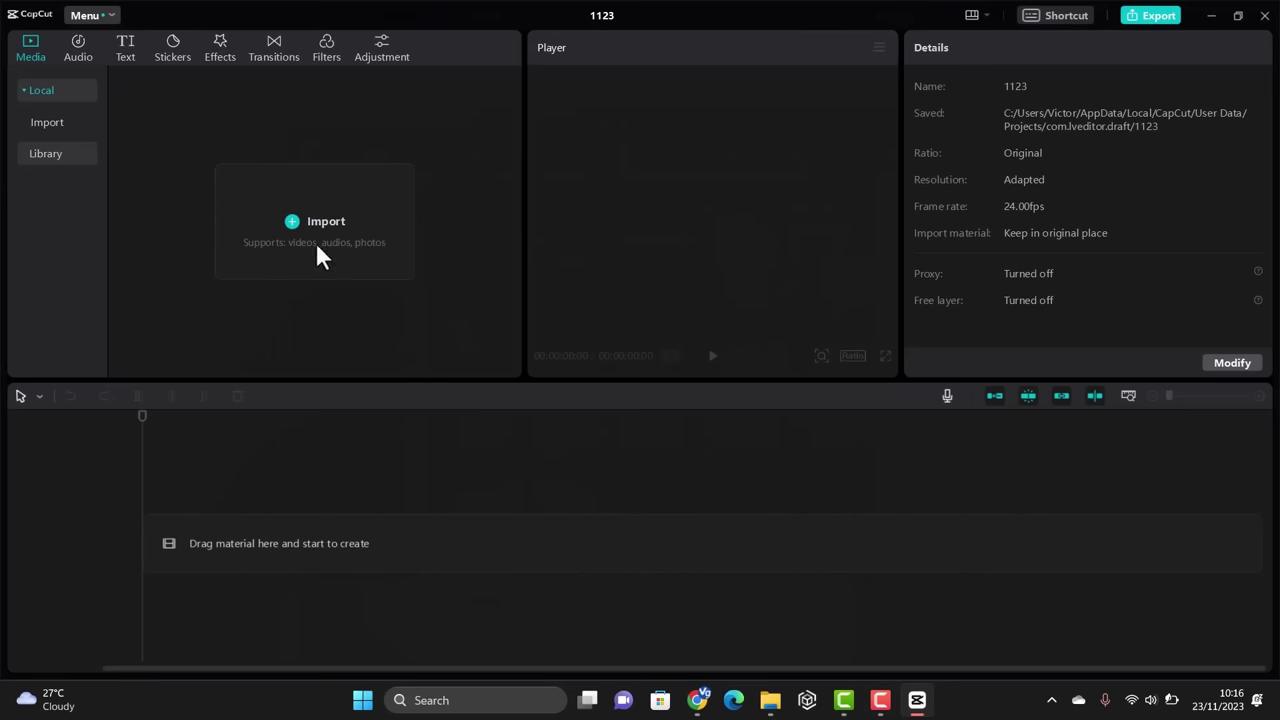
Switch to CapCut and import the 1120 (1) video and the background images from the Change Background folder.
click(770, 700)
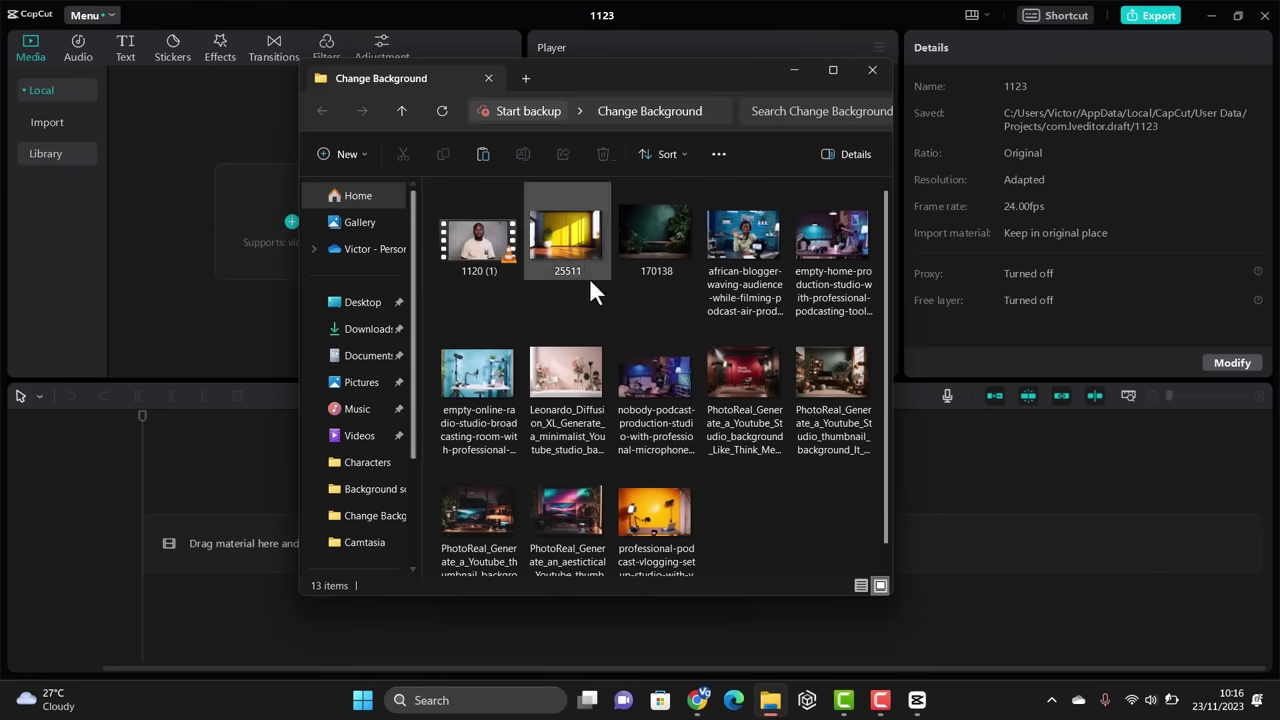
drag(738, 527, 484, 246)
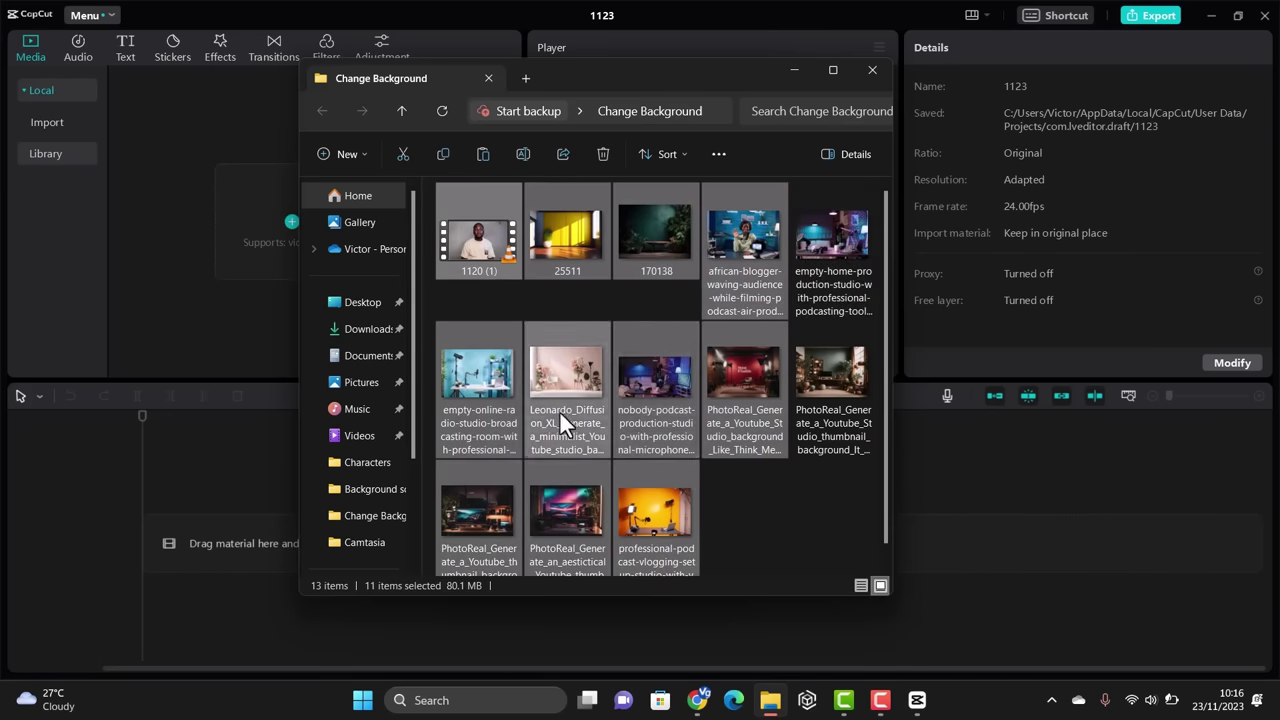
drag(685, 349, 209, 251)
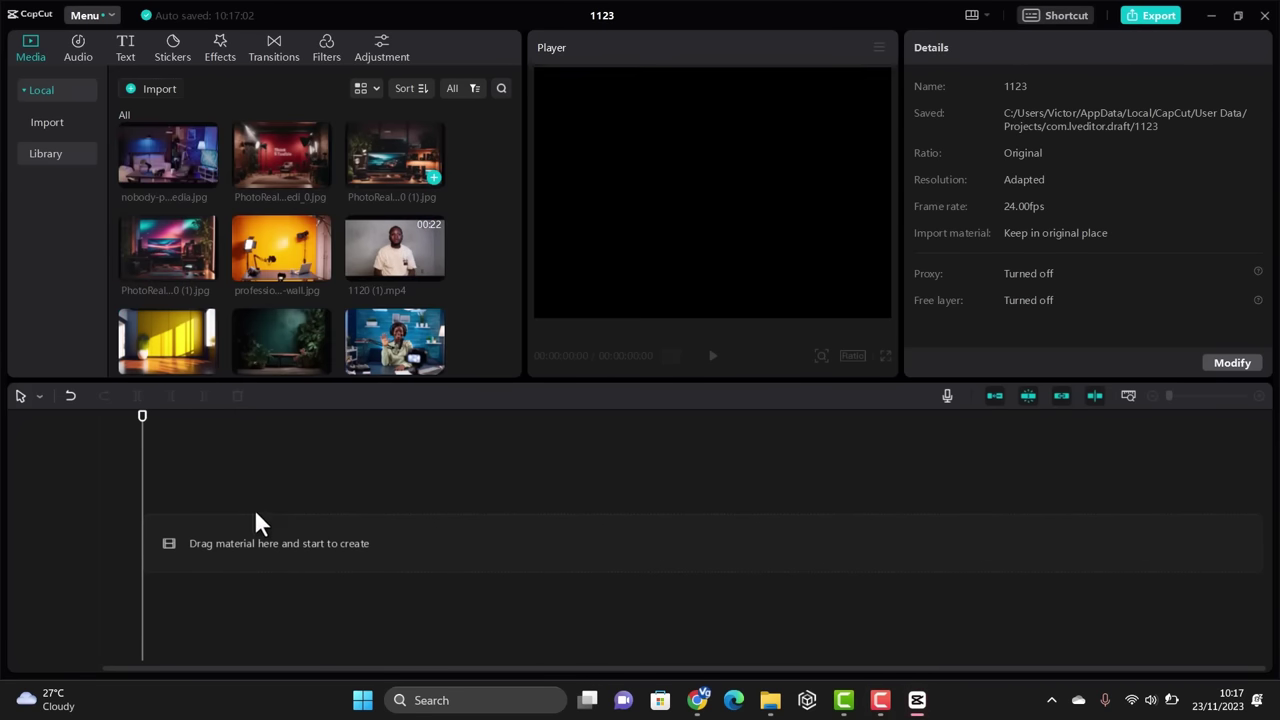
drag(255, 514, 145, 546)
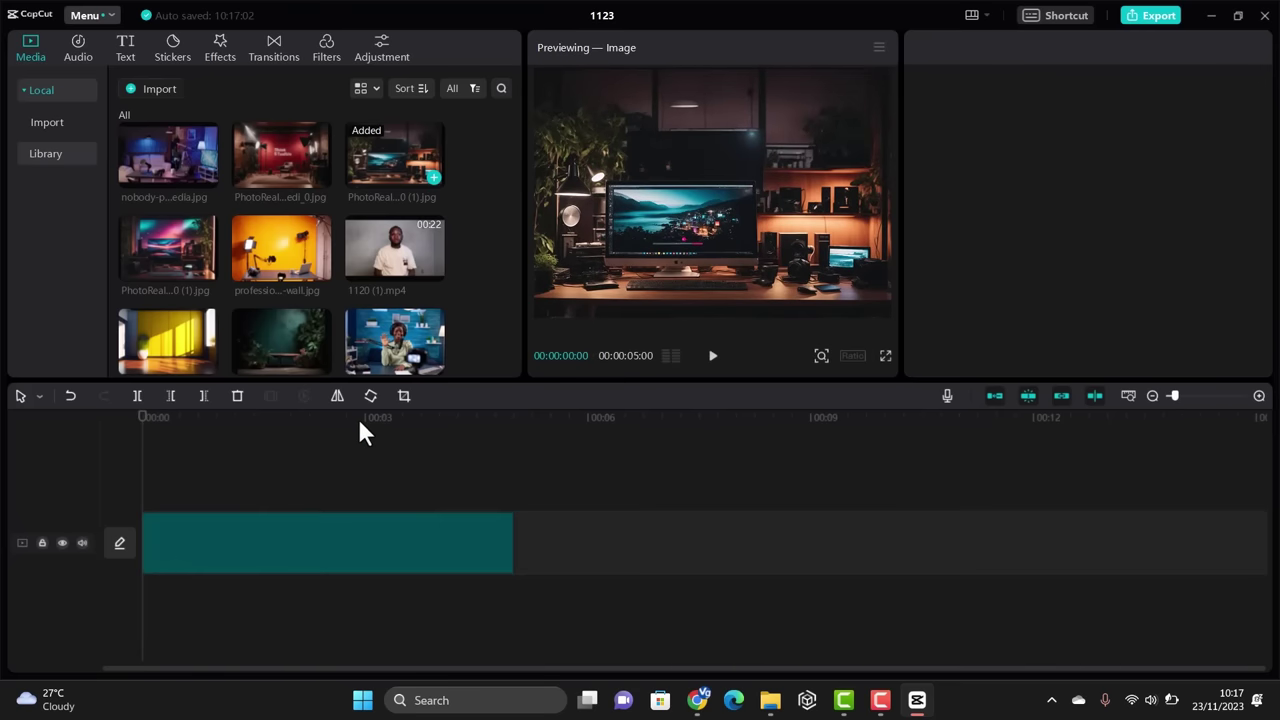
drag(358, 418, 286, 427)
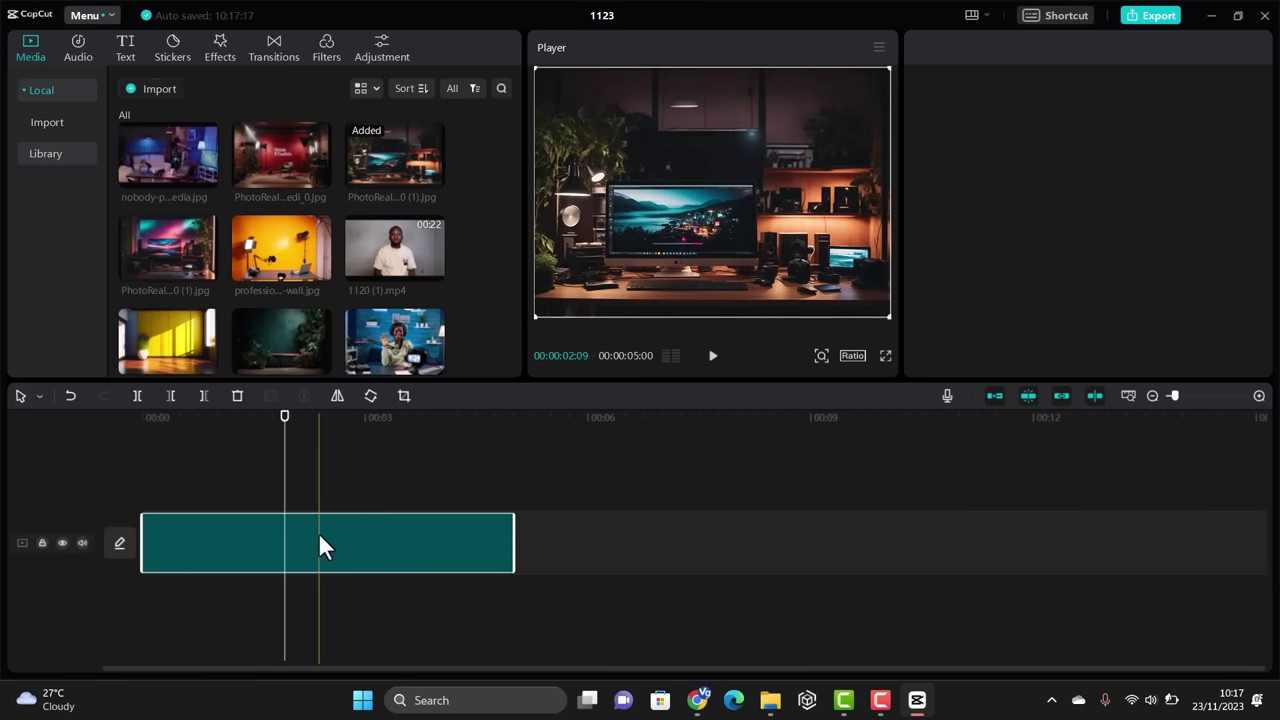
key(Delete)
Place the podcast studio photo at the start of the timeline and extend it to 00:00:05:15.
drag(131, 266, 147, 543)
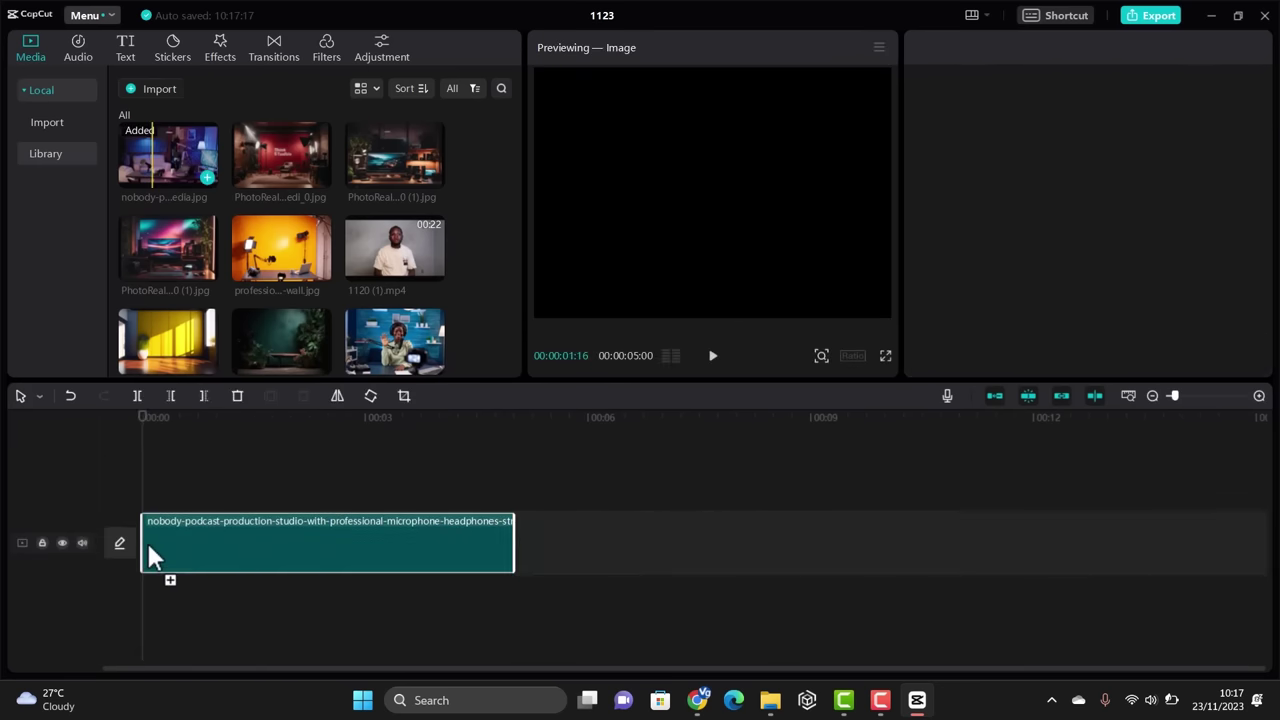
click(184, 552)
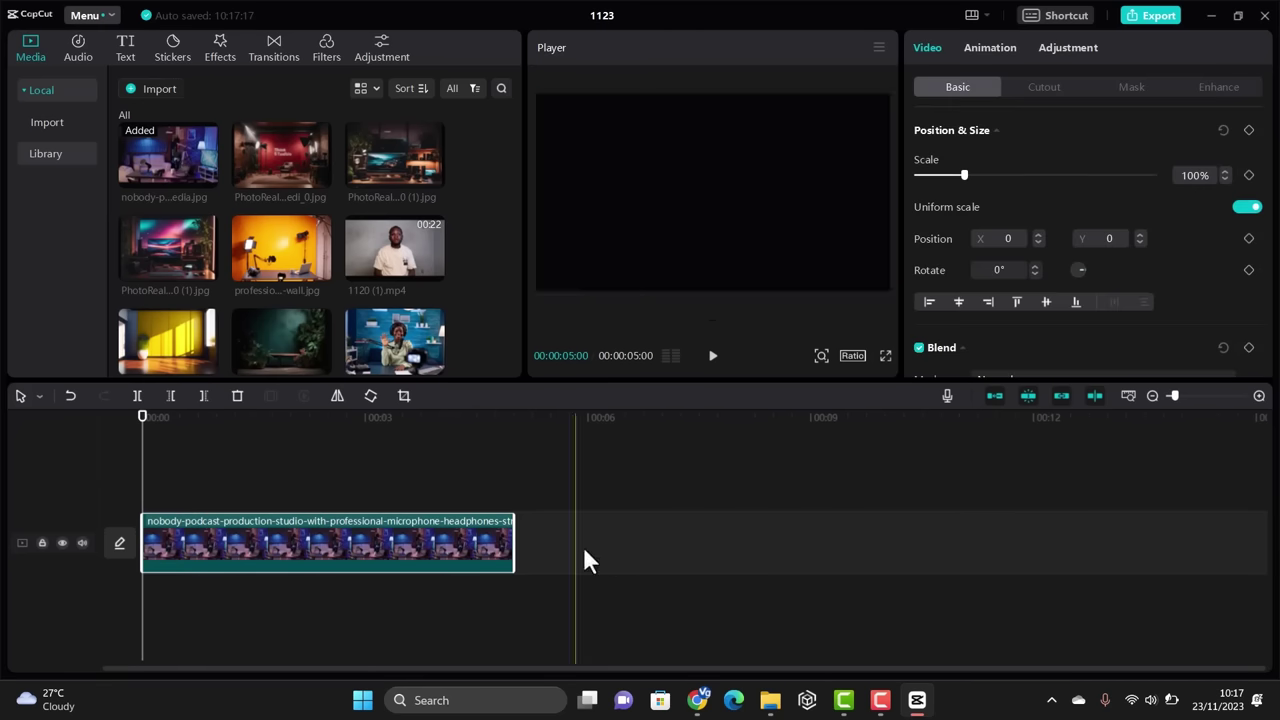
drag(514, 543, 561, 543)
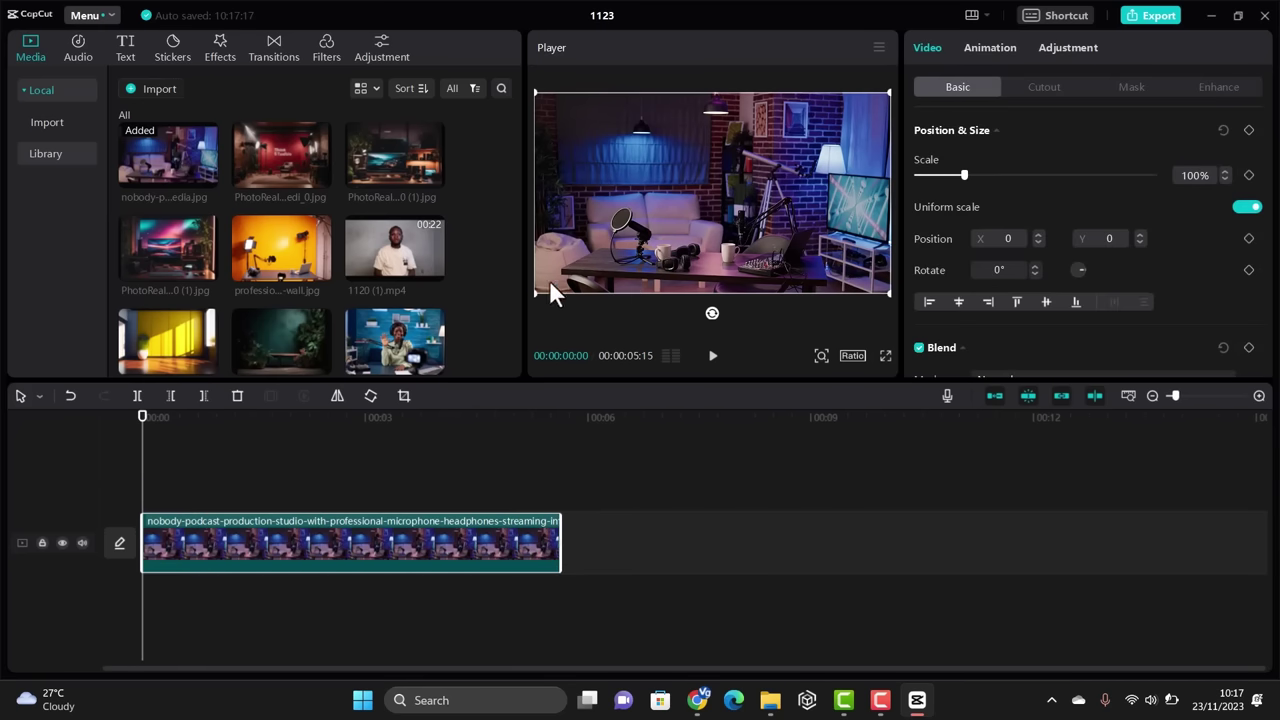
Place 1120 (1).mp4 on a track above the podcast studio photo and extend the photo to the video's 22-second length.
click(403, 257)
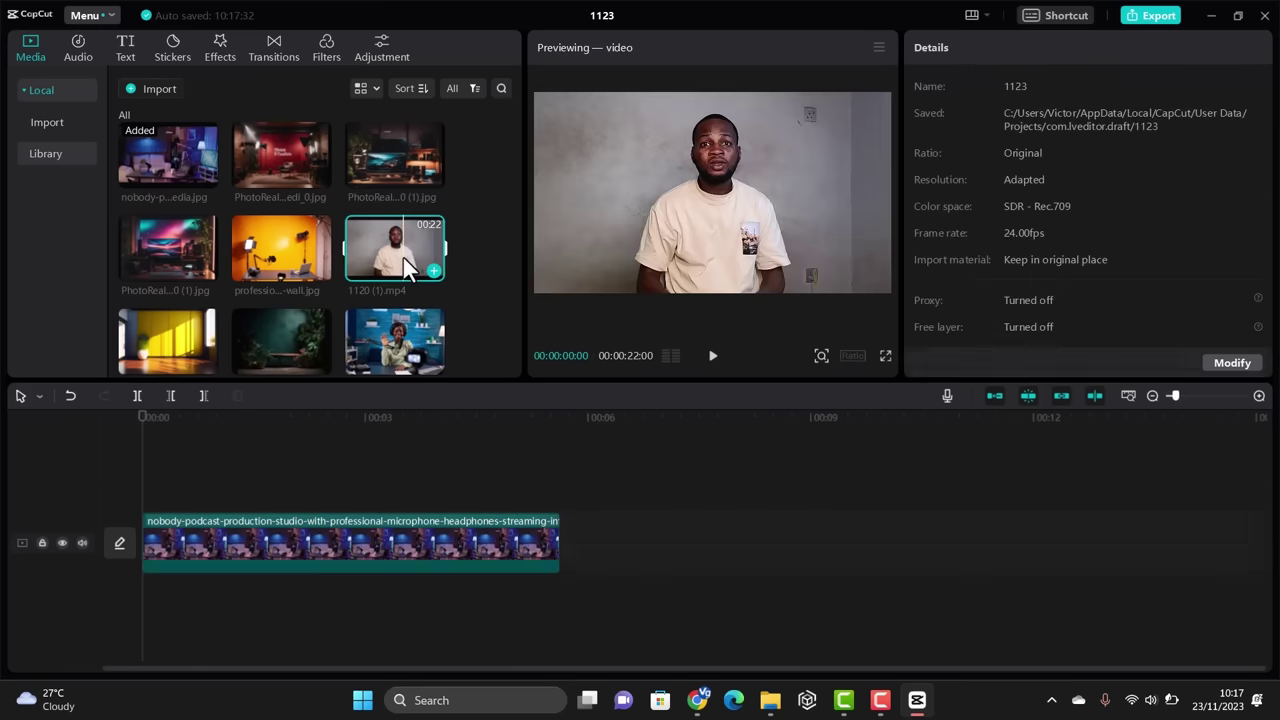
drag(403, 257, 140, 477)
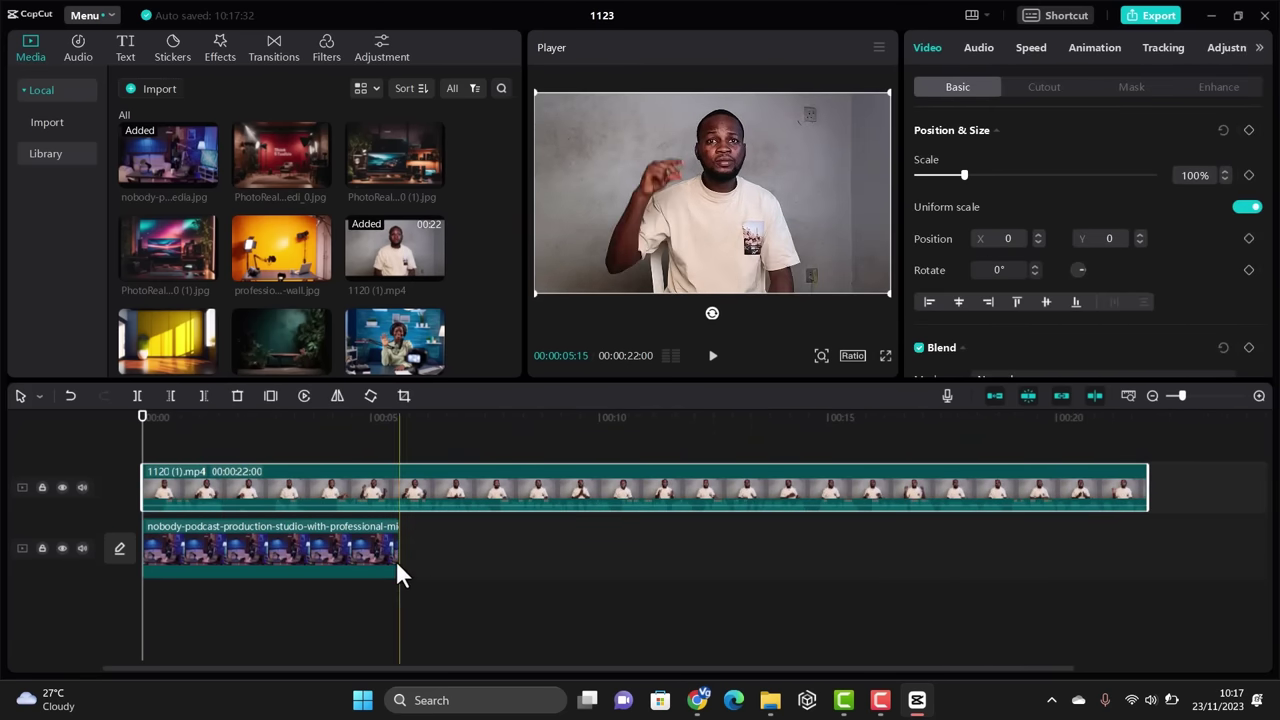
drag(396, 560, 1148, 560)
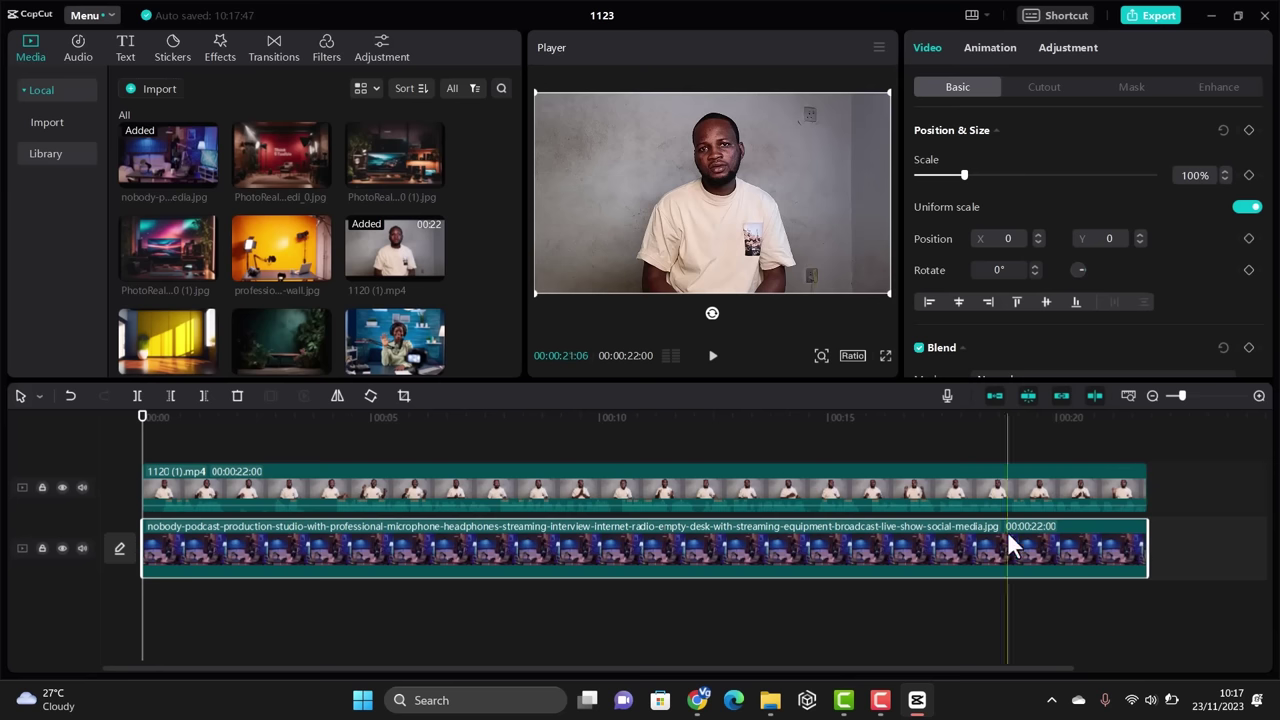
Apply Auto cutout to the 1120 (1).mp4 clip to remove its original background.
click(558, 491)
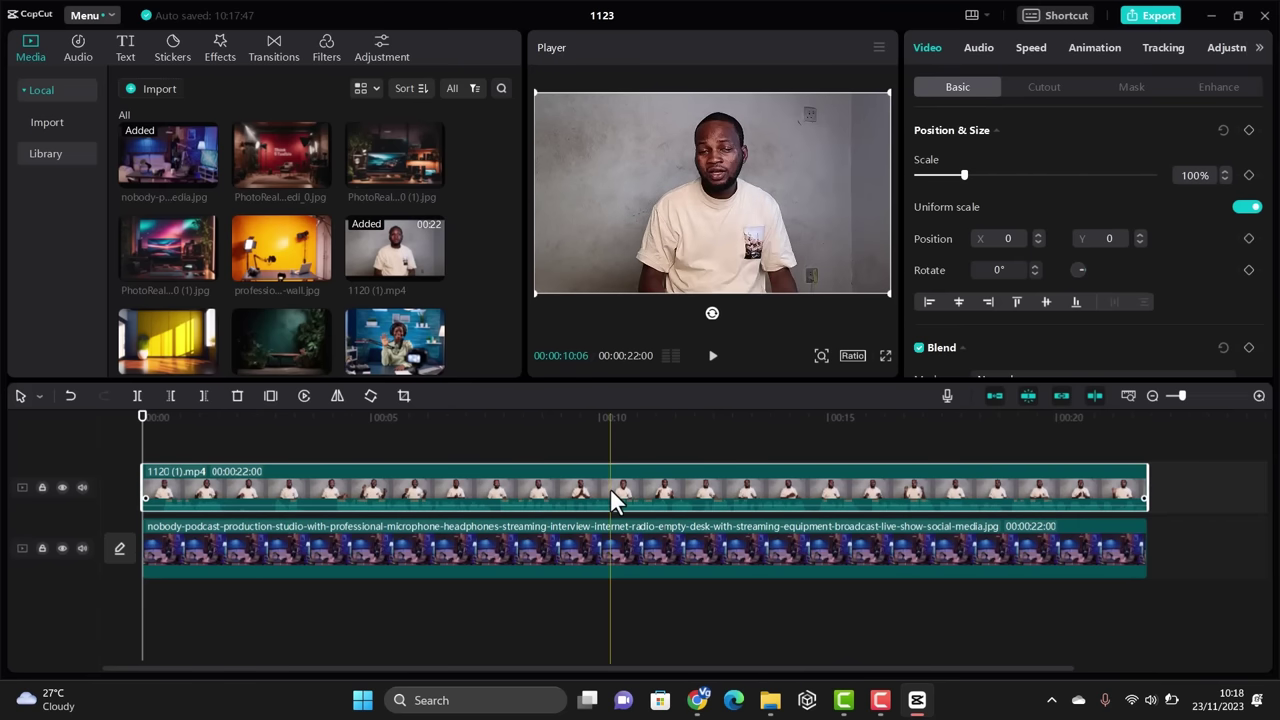
click(1052, 84)
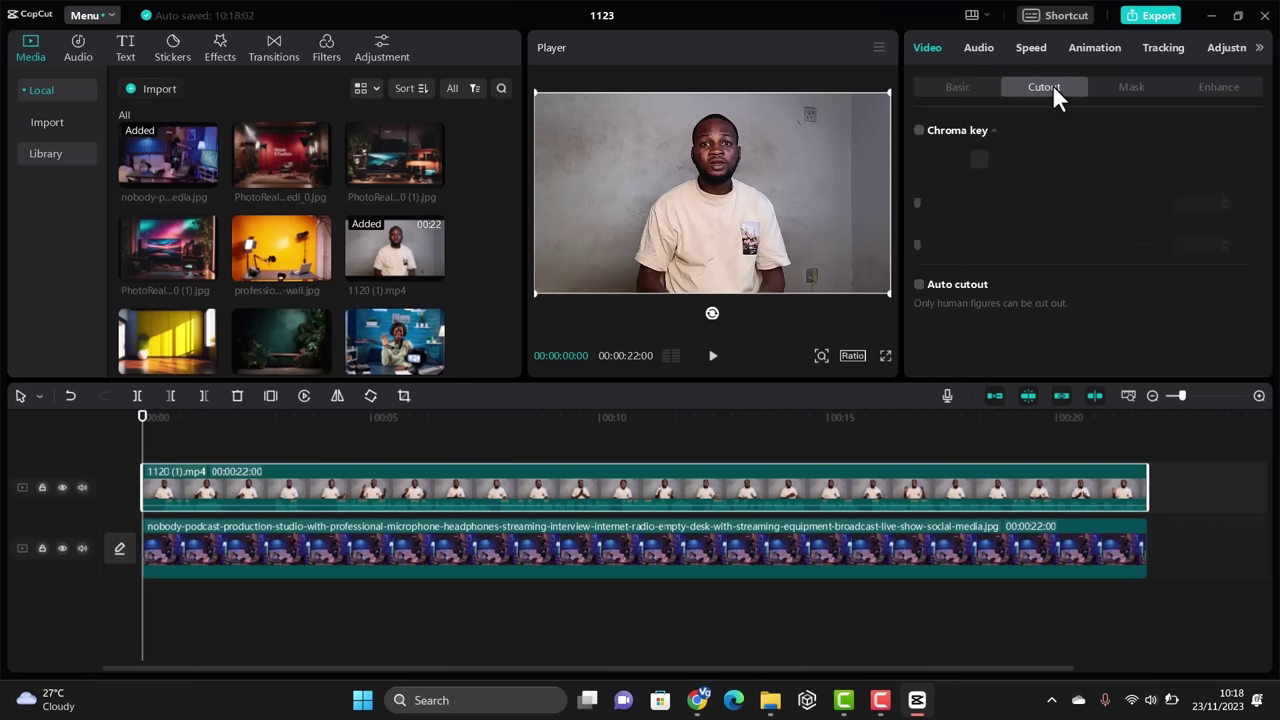
click(920, 289)
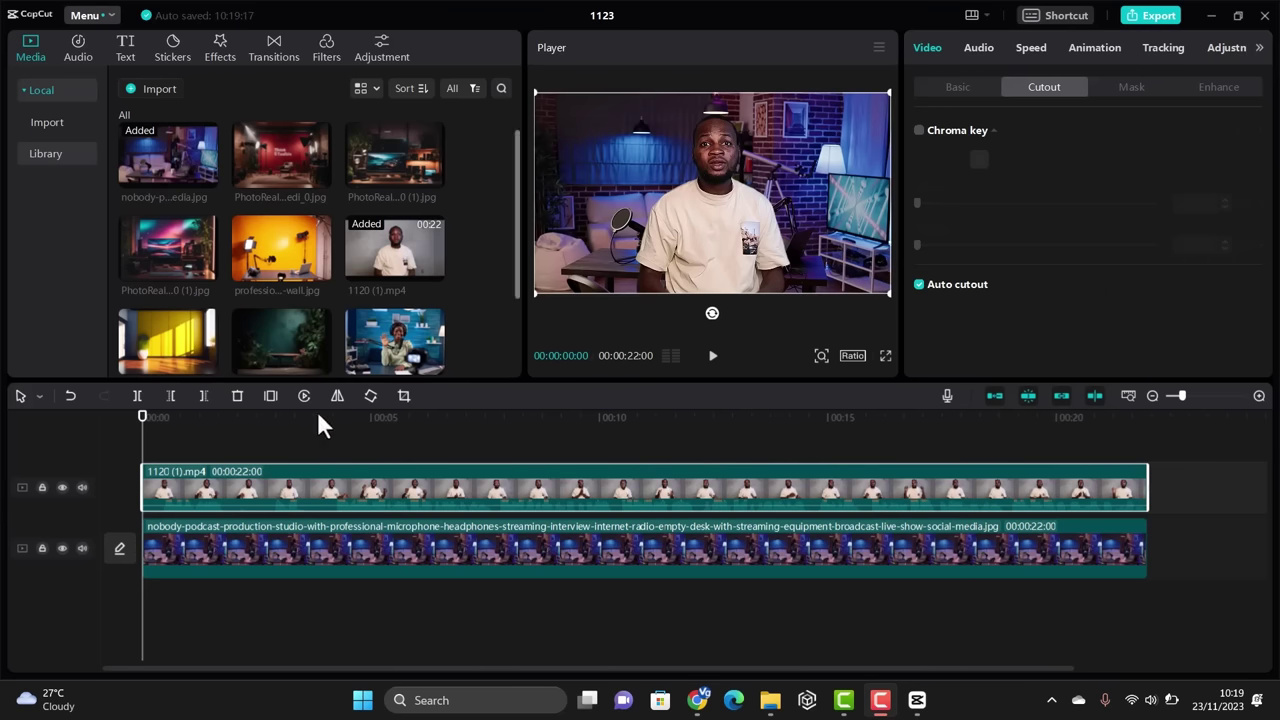
Enlarge the podcast studio background photo in the preview so it extends beyond the frame behind the speaker.
mouse_move(141, 432)
mouse_down()
mouse_move(534, 450)
mouse_move(134, 448)
mouse_up()
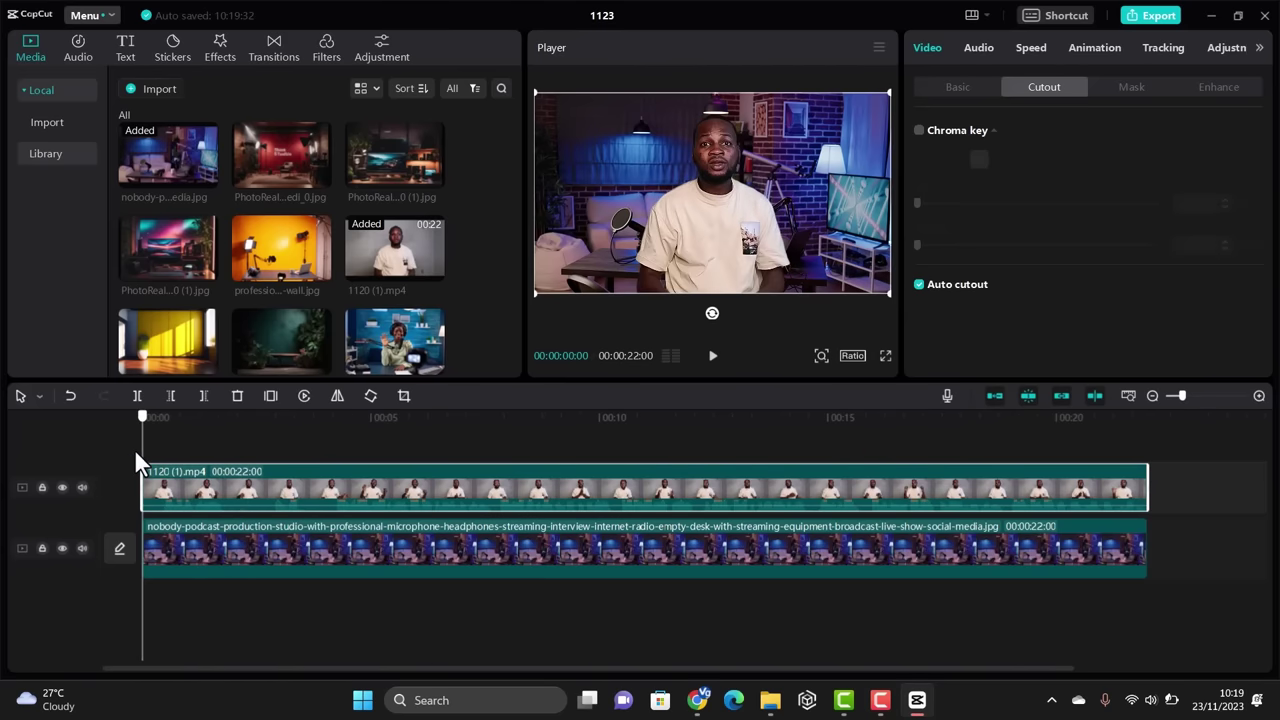
click(356, 550)
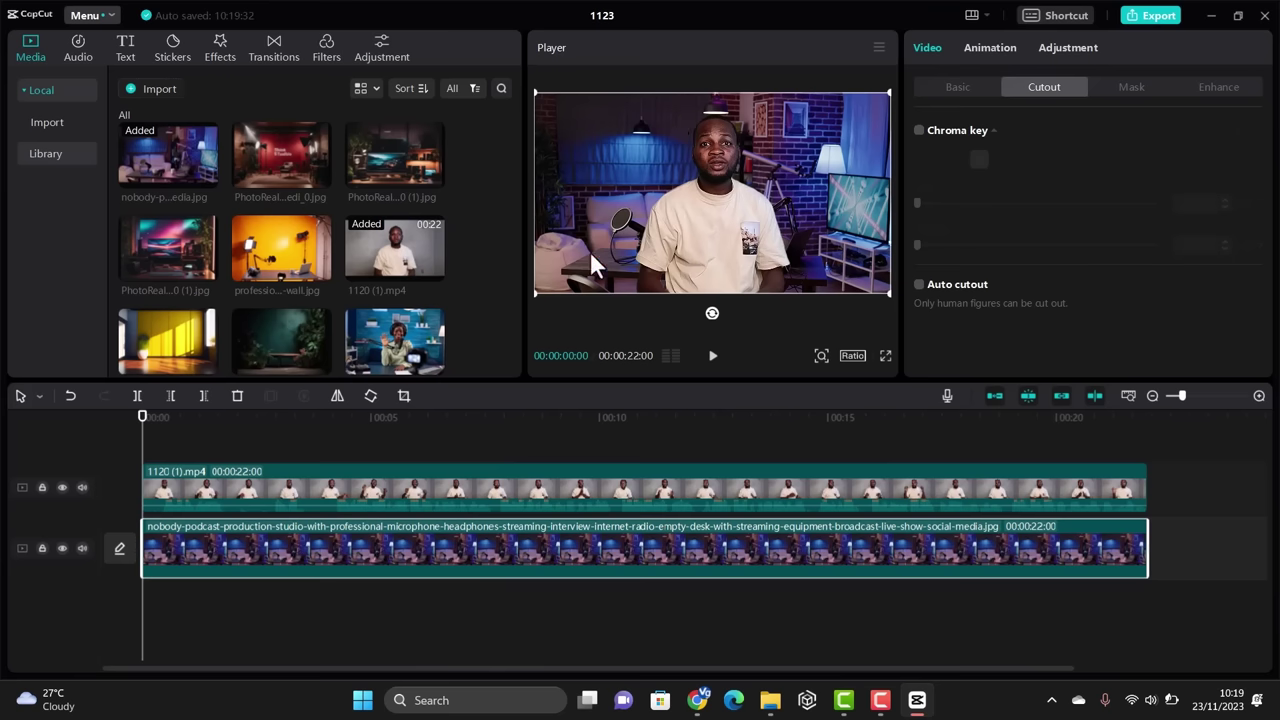
drag(538, 293, 472, 355)
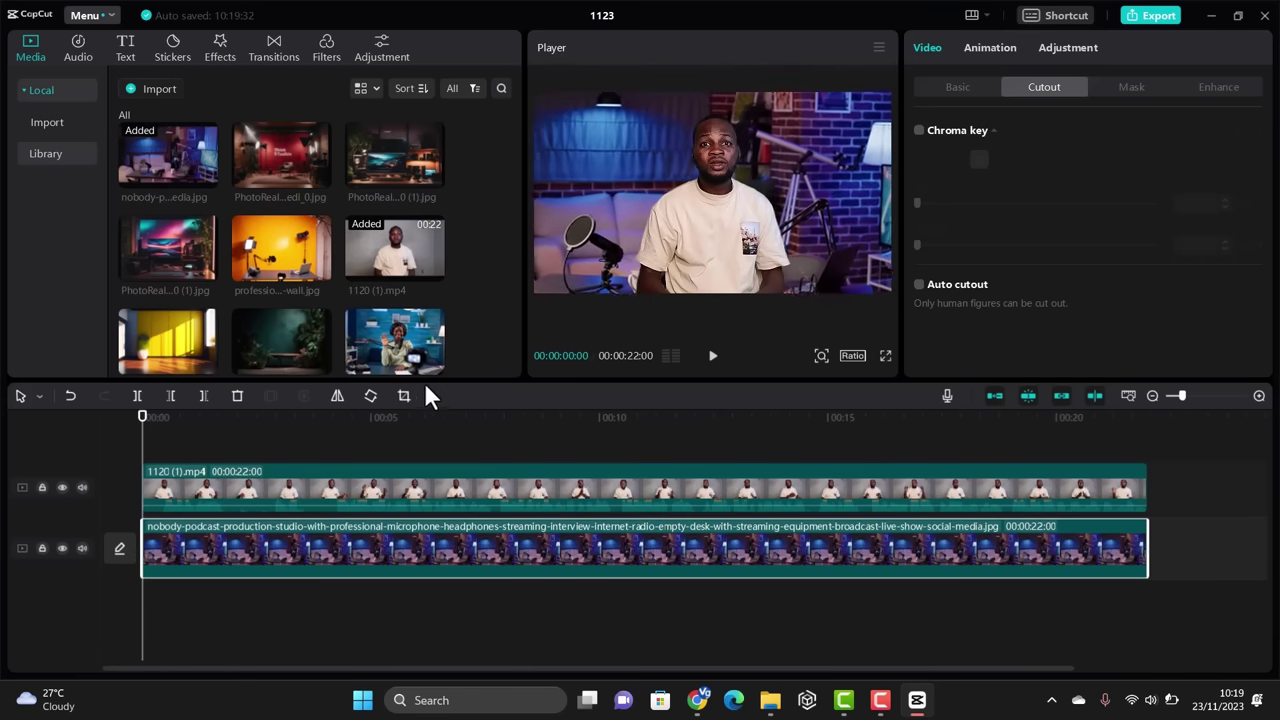
Enlarge the 1120 (1).mp4 speaker cutout slightly in the preview and center it in front of the studio background.
click(720, 223)
drag(225, 412, 626, 439)
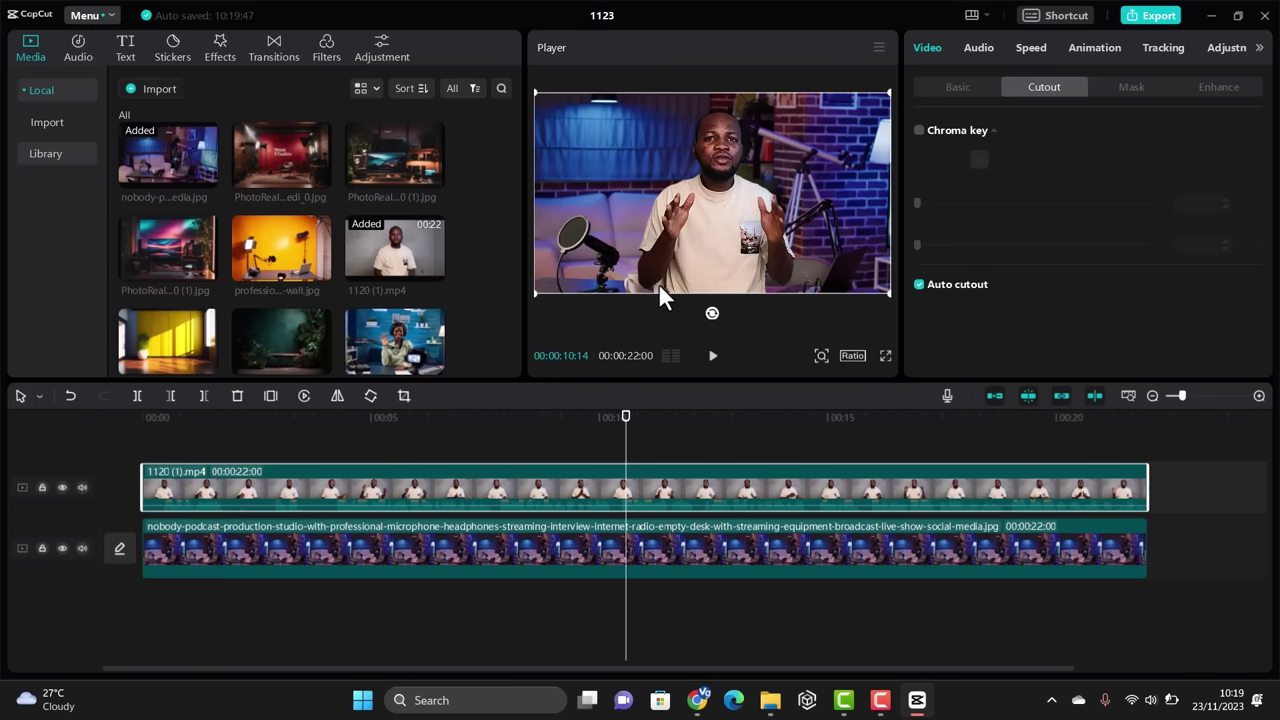
mouse_move(627, 428)
mouse_down()
mouse_move(877, 428)
mouse_move(617, 440)
mouse_up()
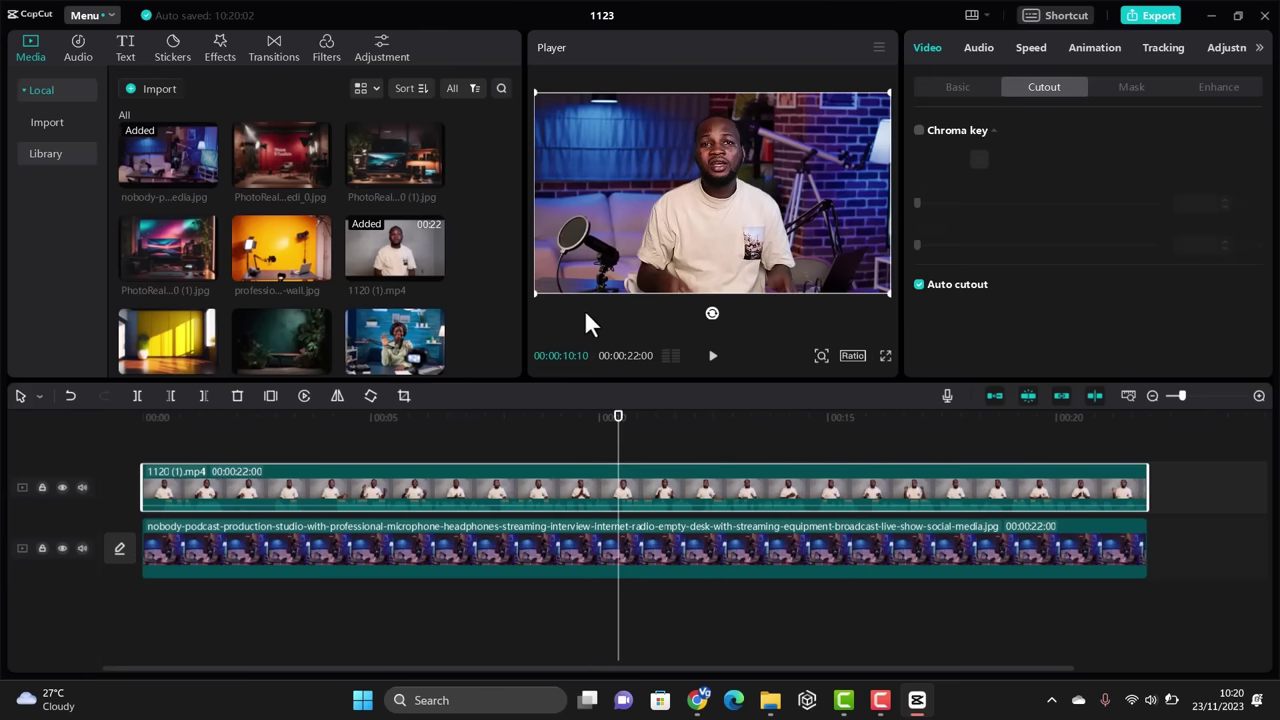
drag(538, 296, 494, 346)
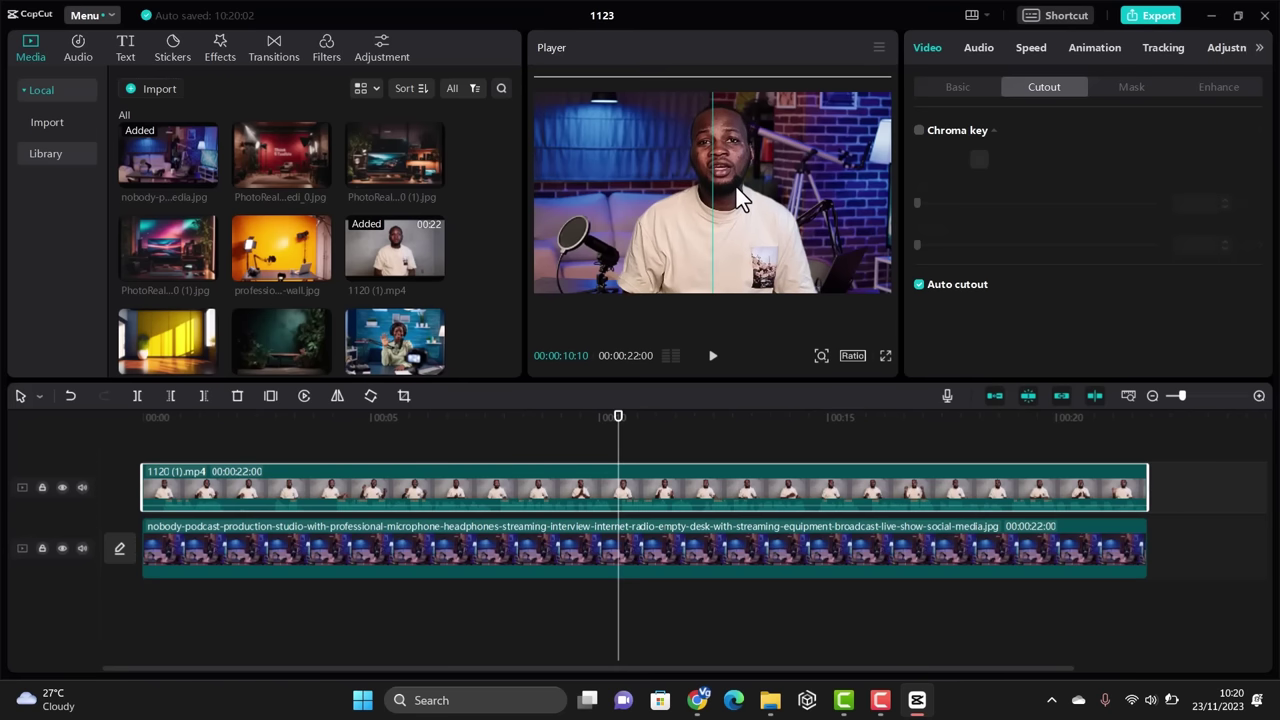
Apply the Blur effect from the Lens video effects to the podcast studio background photo.
click(454, 540)
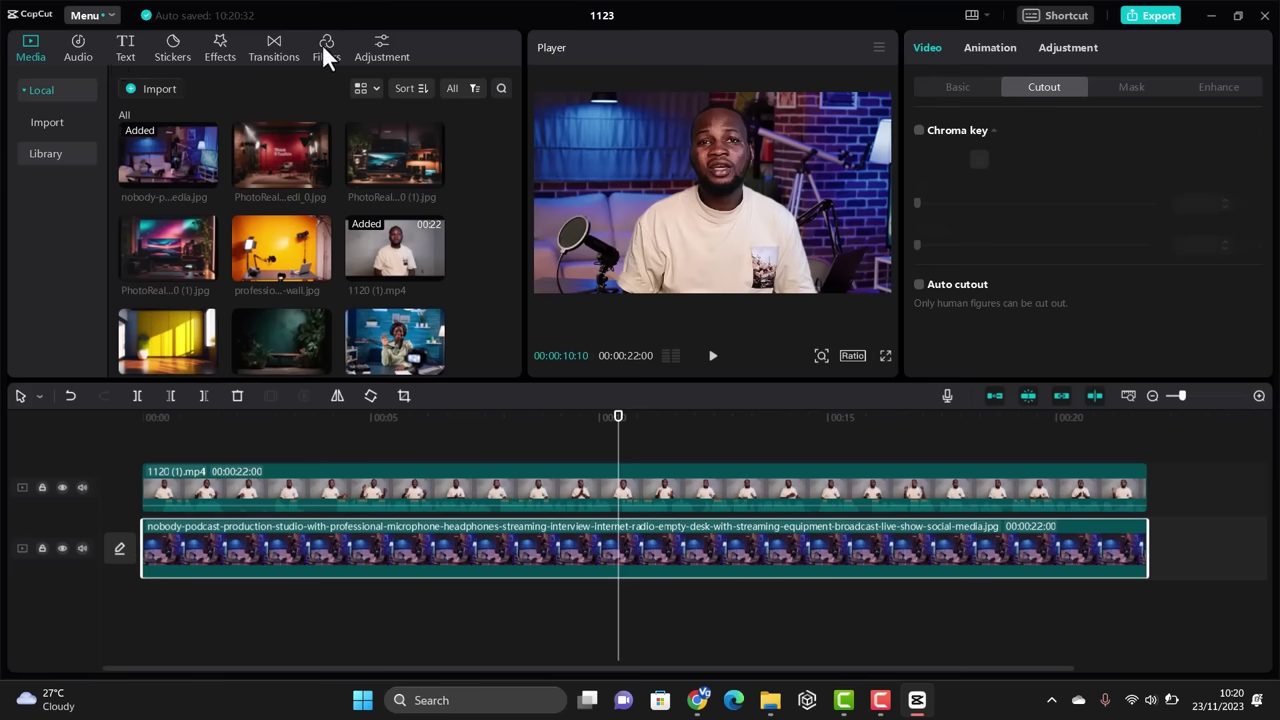
click(218, 56)
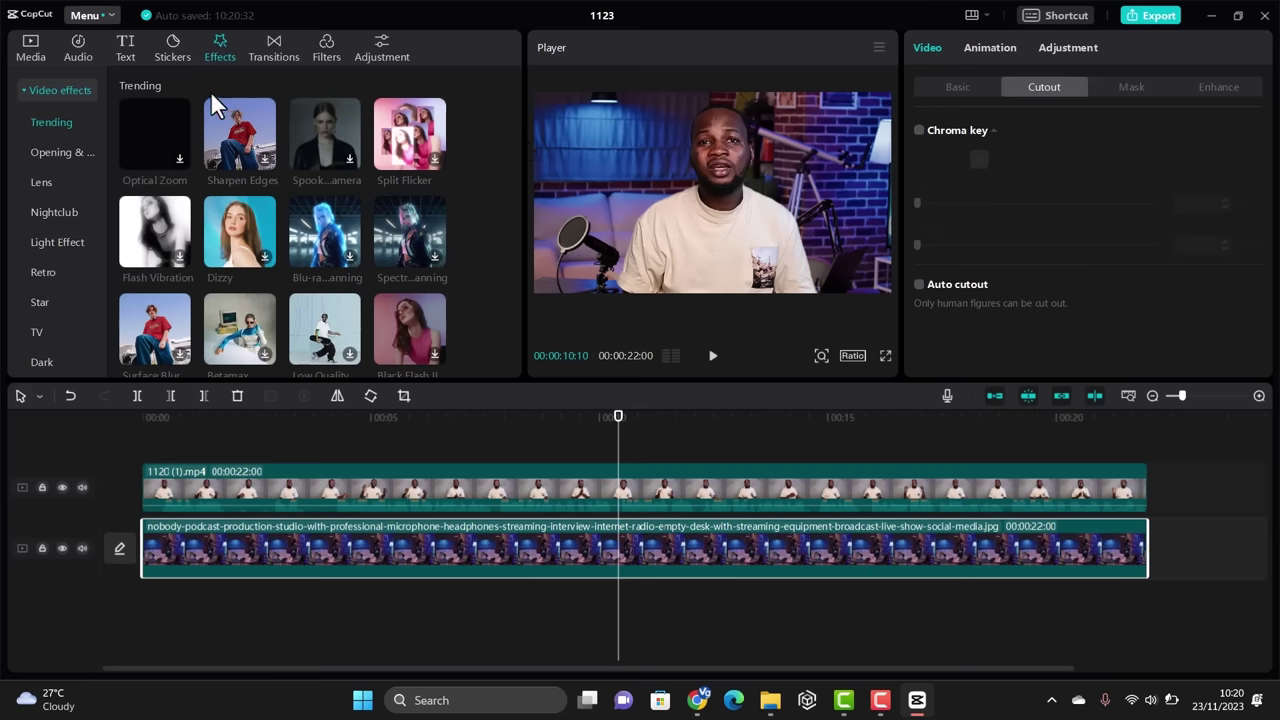
click(42, 181)
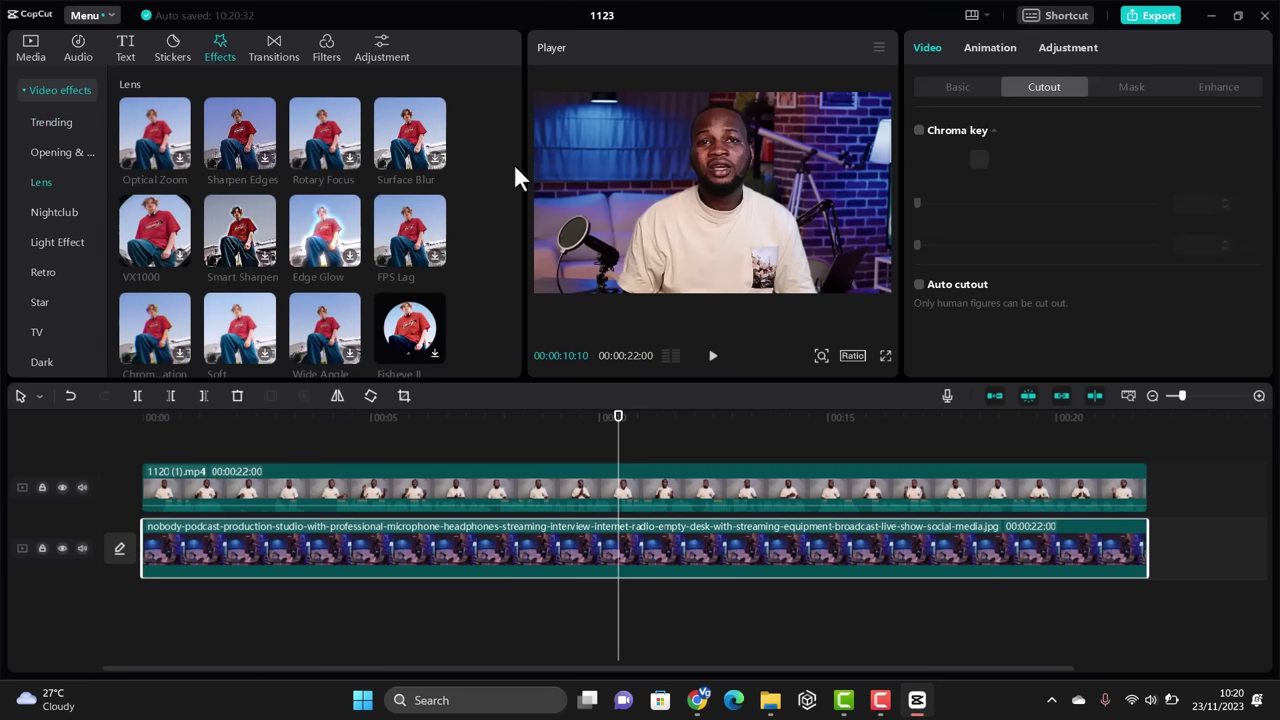
drag(515, 111, 517, 121)
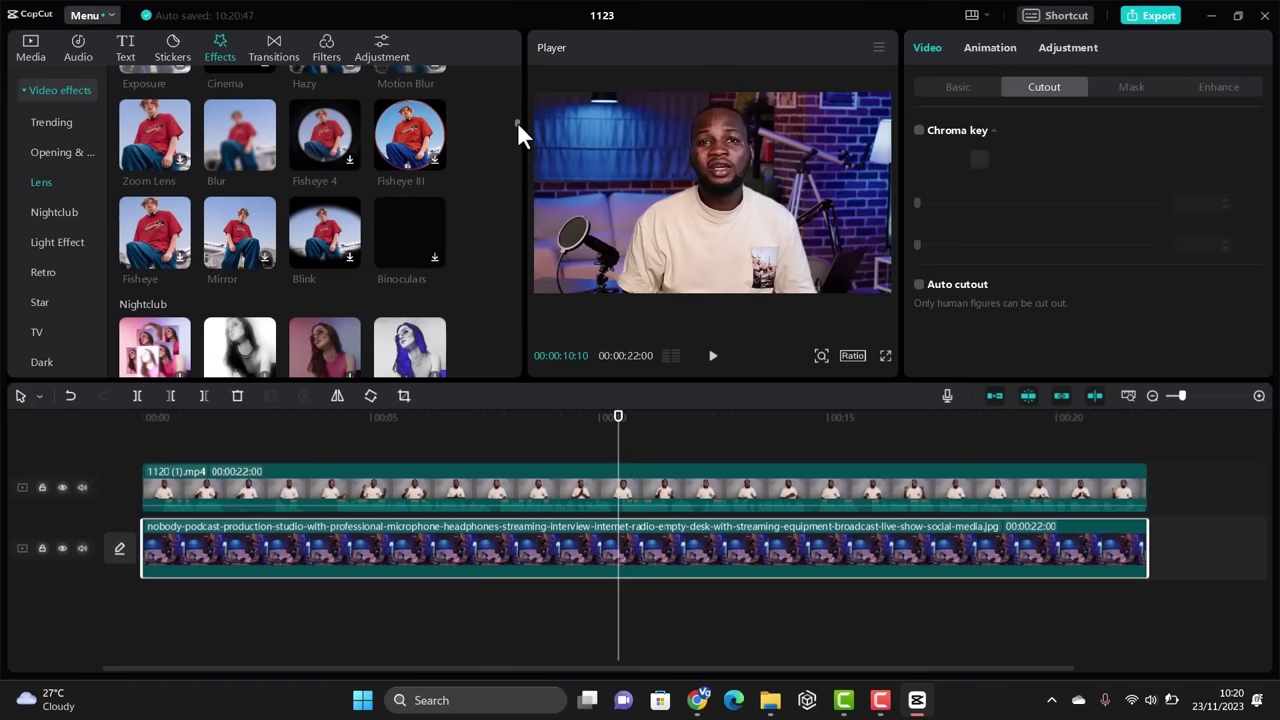
scroll(517, 121, up, 1)
mouse_move(234, 170)
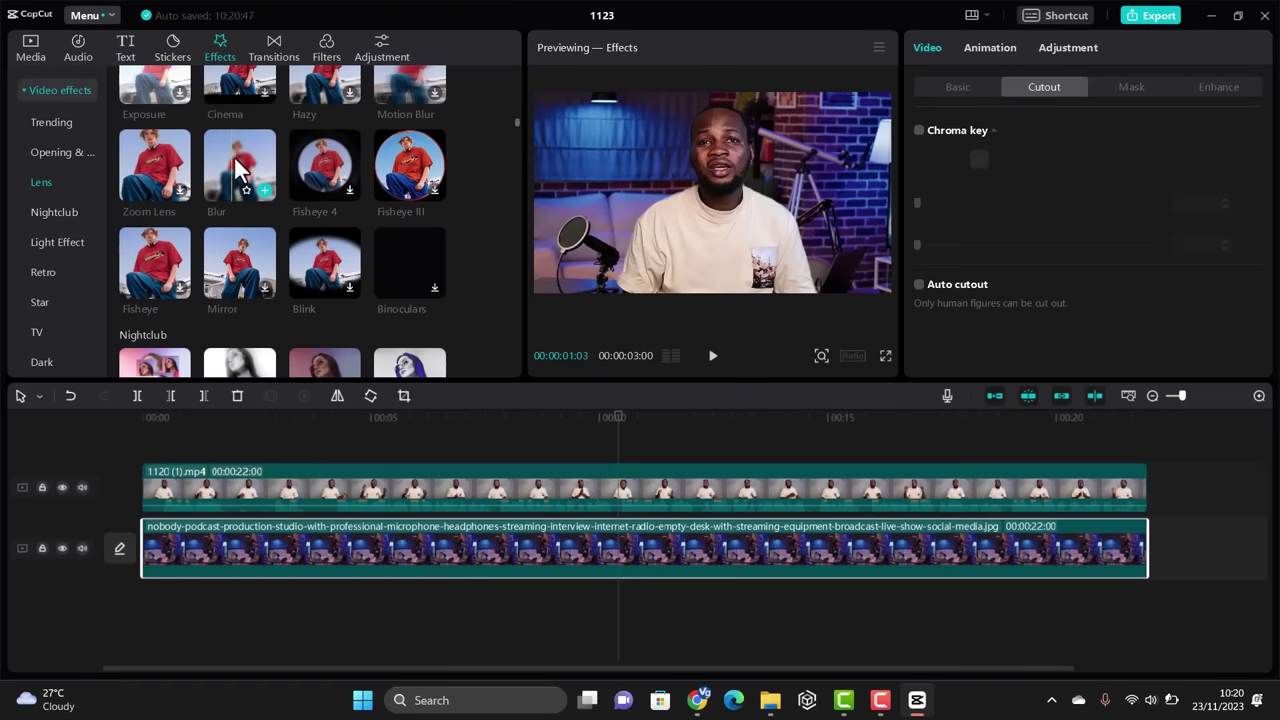
drag(235, 160, 309, 537)
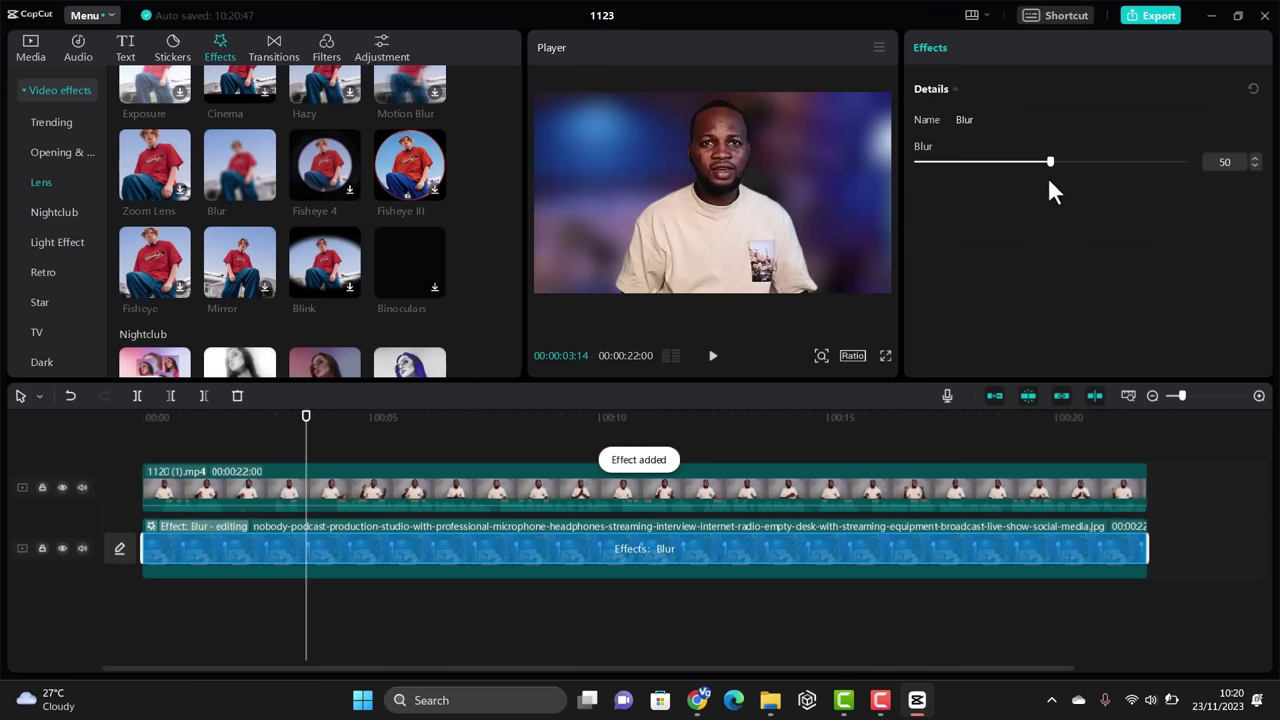
Set the background photo's Blur strength to 7 and check the composite at several points along the timeline.
drag(1049, 164, 937, 164)
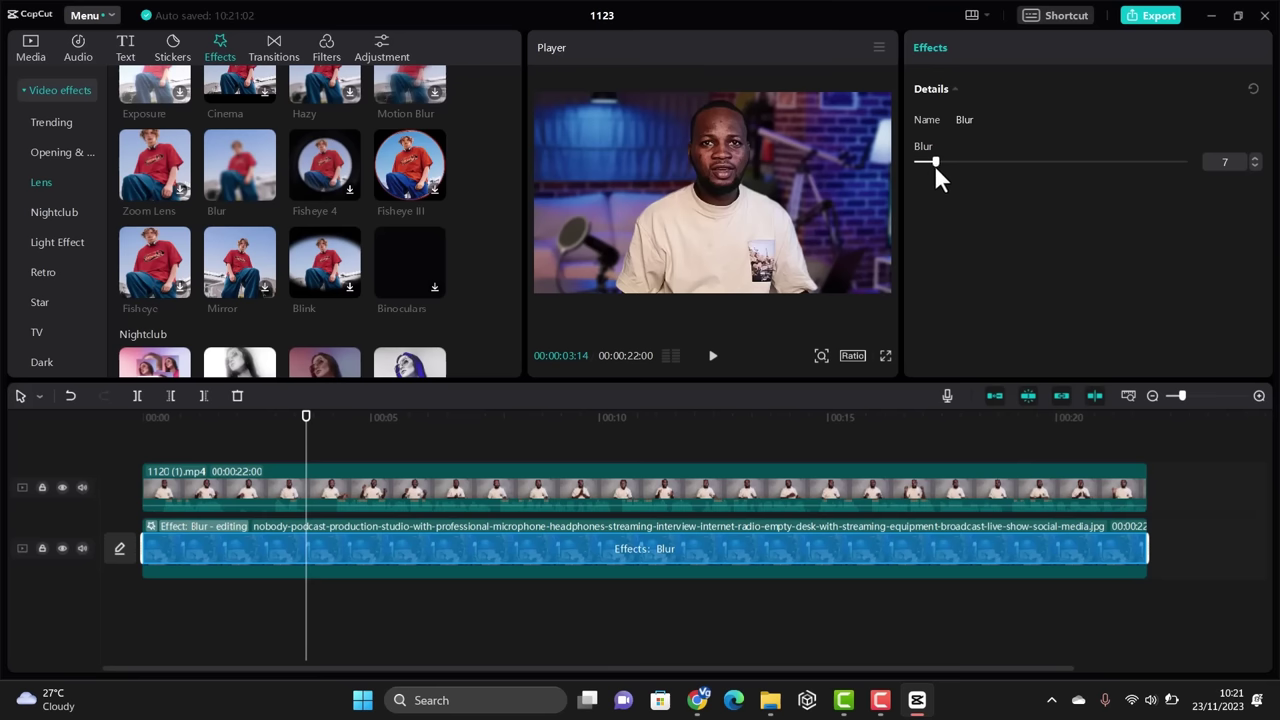
click(167, 437)
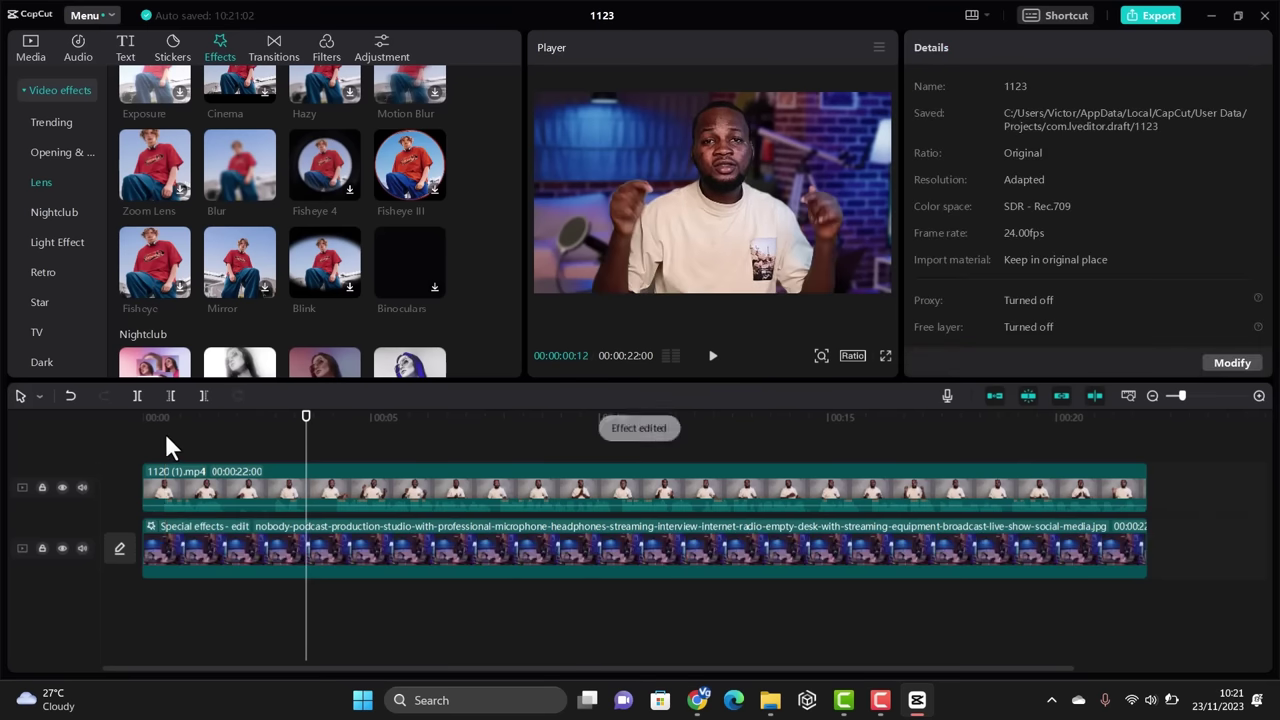
drag(166, 437, 678, 434)
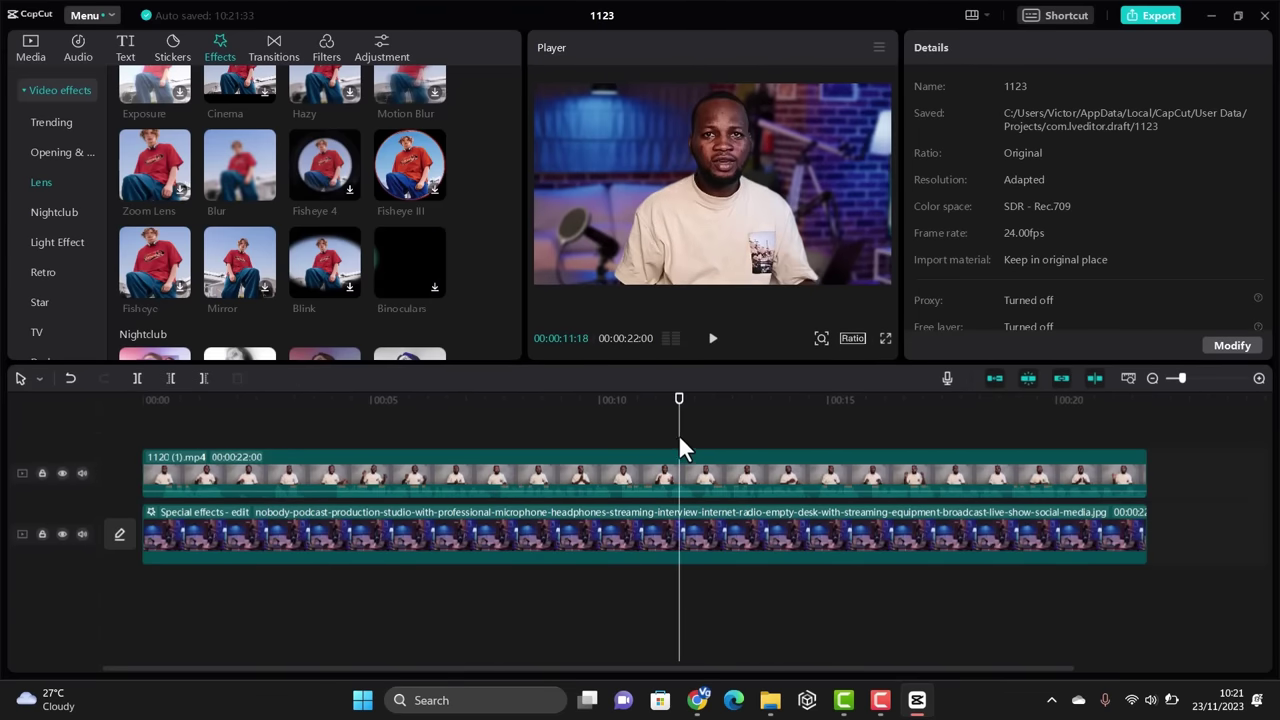
Export project 1123 as a 1080P H.264 mp4 at 24fps and choose the 9:16 TikTok size for sharing.
click(1159, 15)
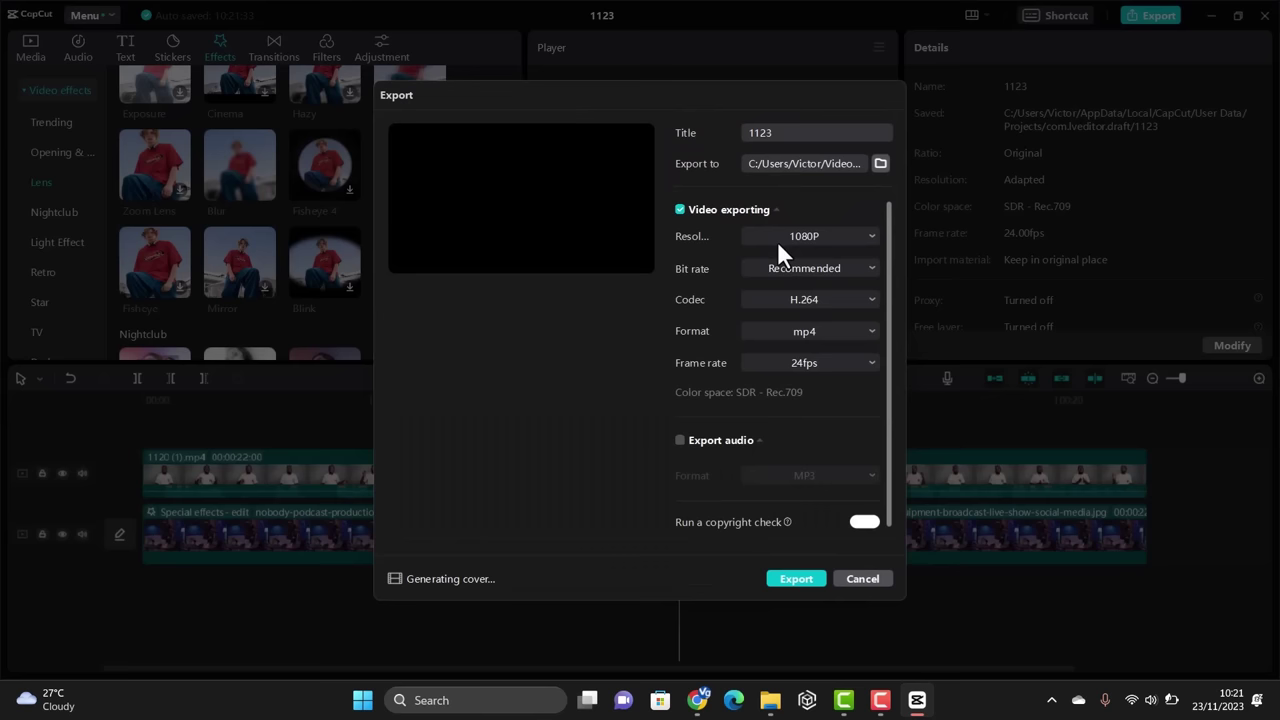
click(795, 579)
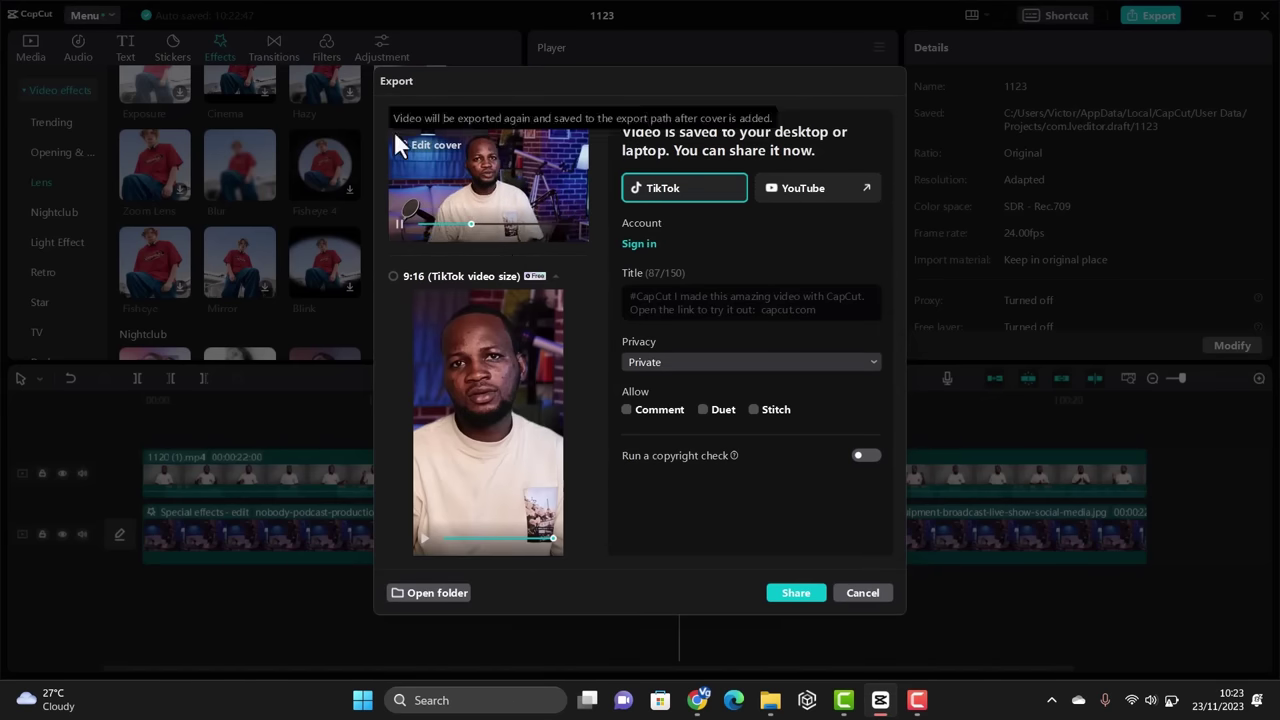
click(392, 275)
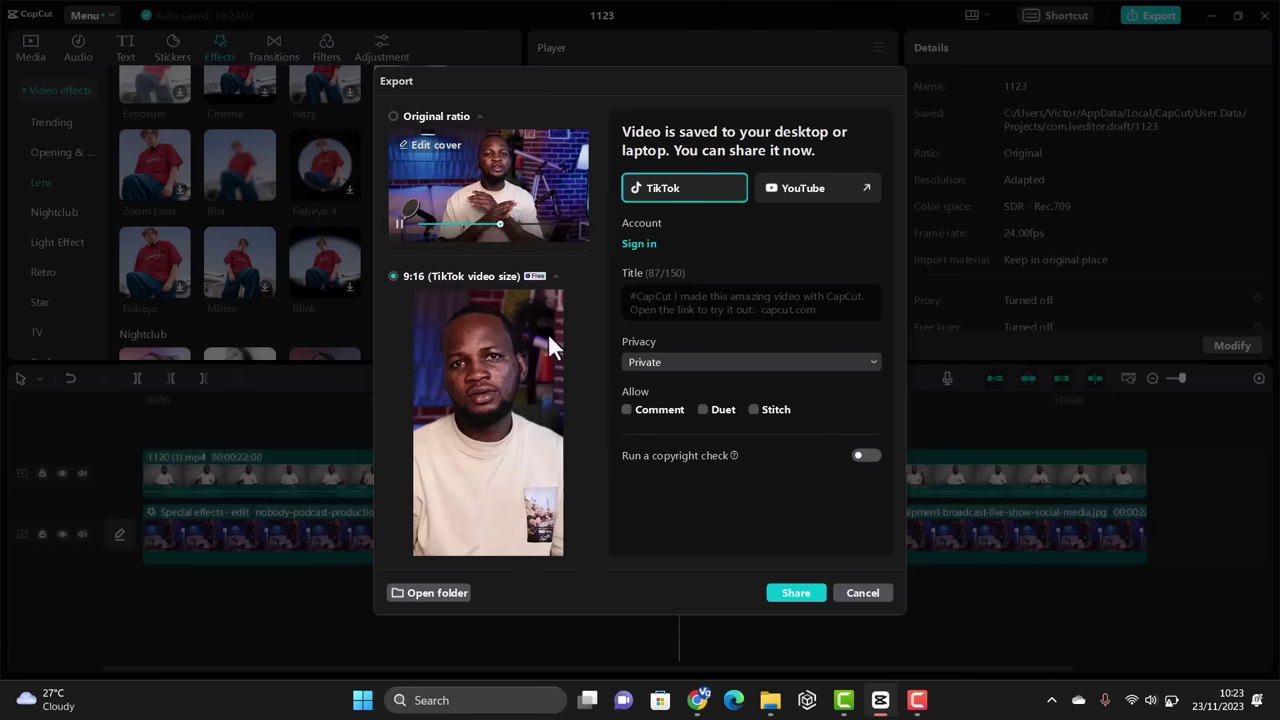